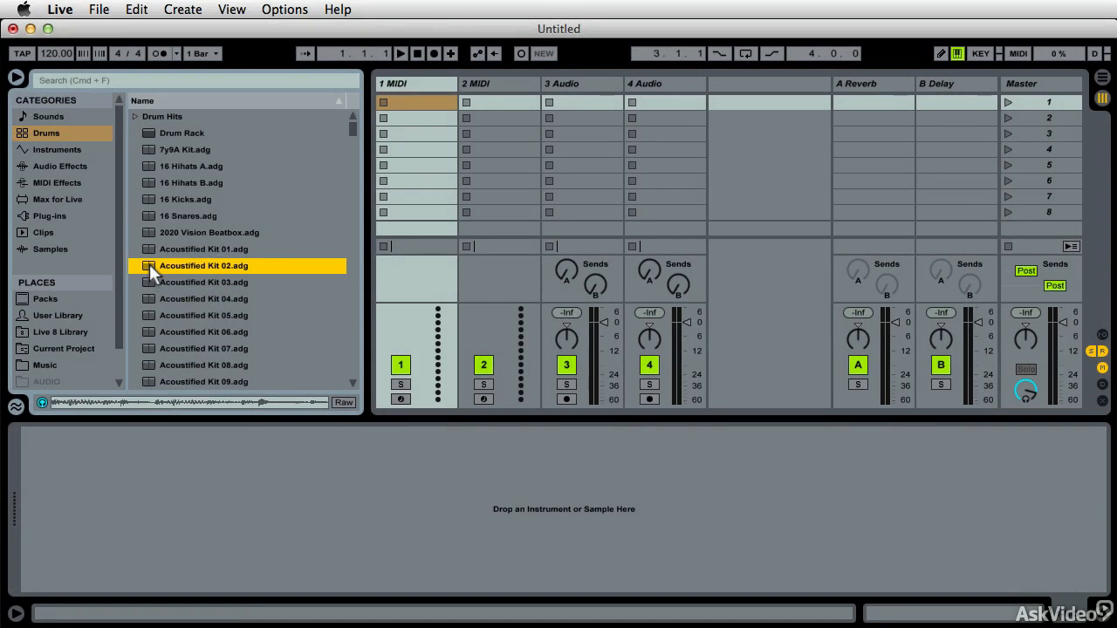
Load the Acoustified Kit 02 drum preset onto the first MIDI track.
{"action": "left_click_drag", "start_coordinate": [150, 263], "coordinate": [409, 194]}
{"action": "left_click_drag", "start_coordinate": [418, 132], "coordinate": [468, 94]}
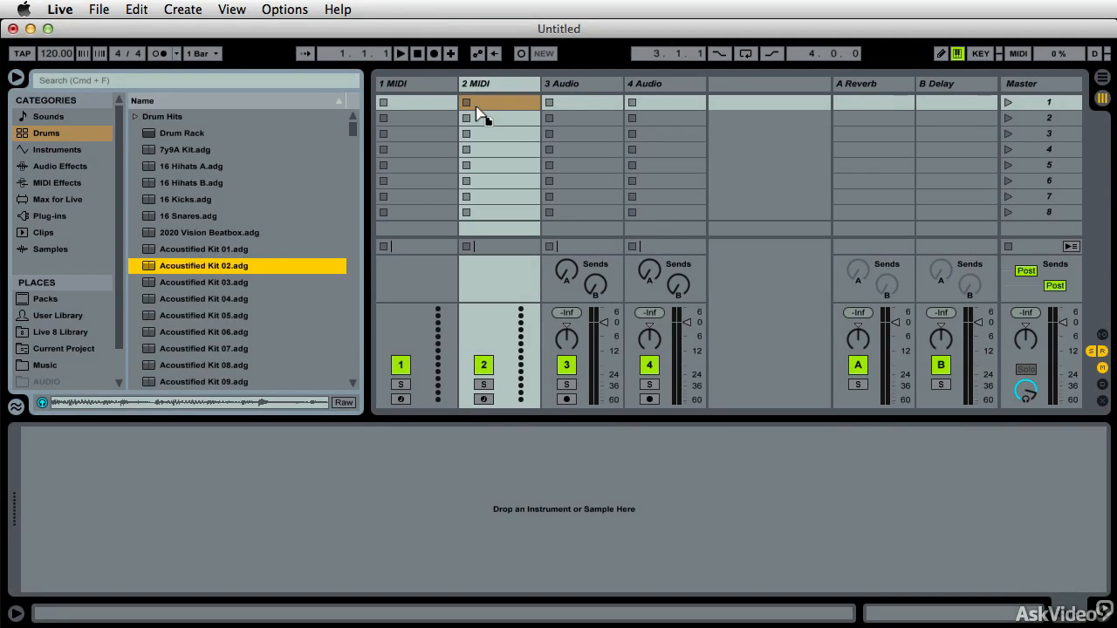
{"action": "left_click_drag", "start_coordinate": [404, 105], "coordinate": [429, 103]}
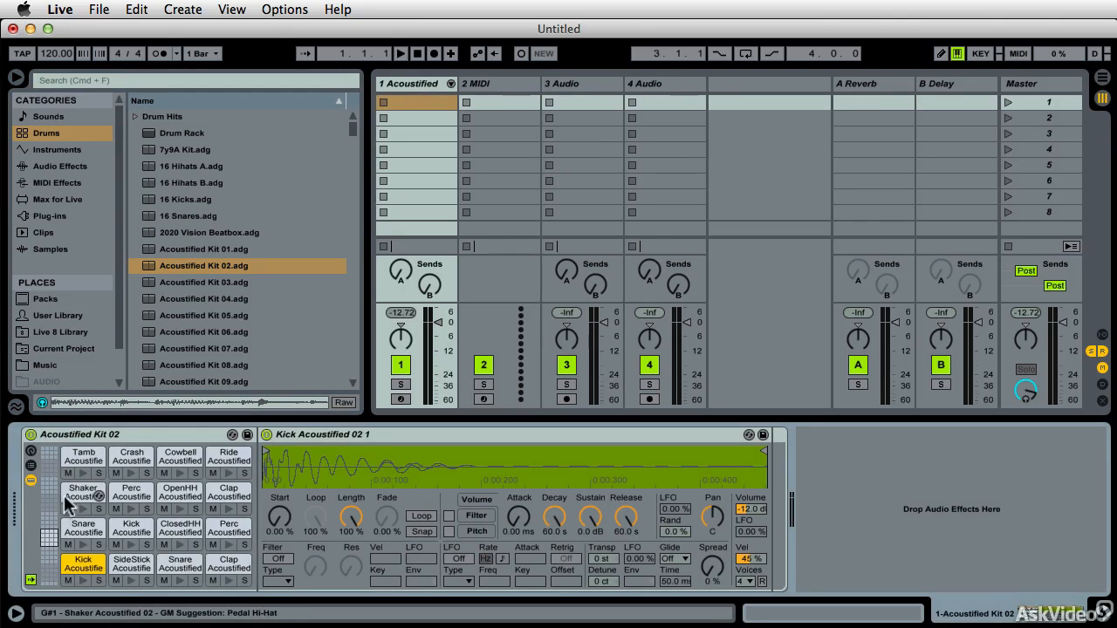
Audition the Tamb, Crash and second Kick pads in the drum rack.
{"action": "left_click", "coordinate": [83, 473]}
{"action": "left_click", "coordinate": [131, 473]}
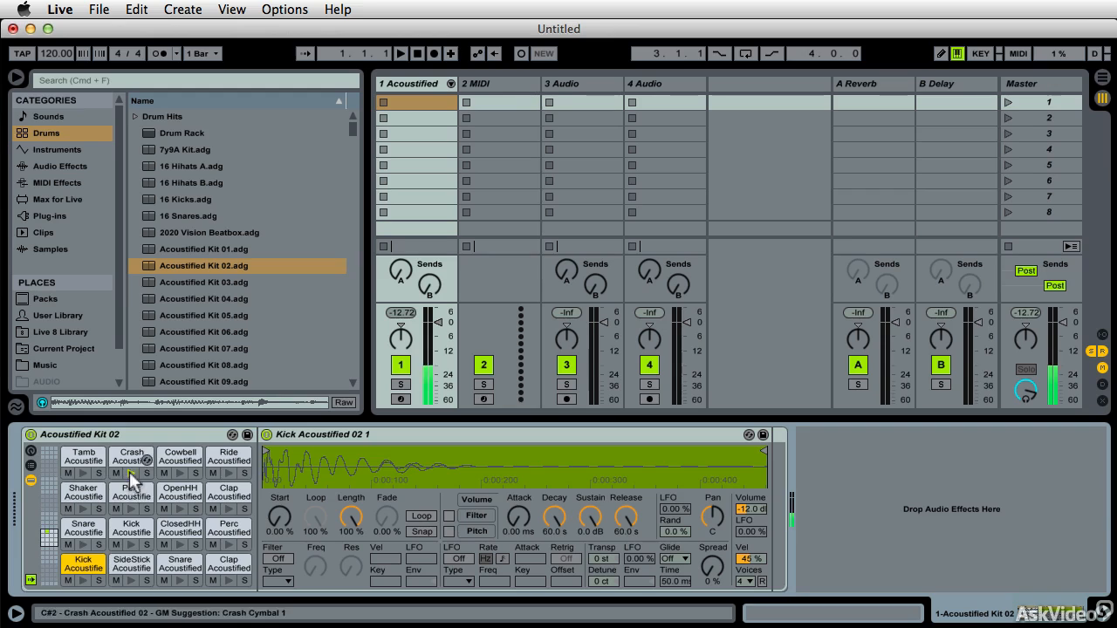
{"action": "left_click", "coordinate": [130, 543]}
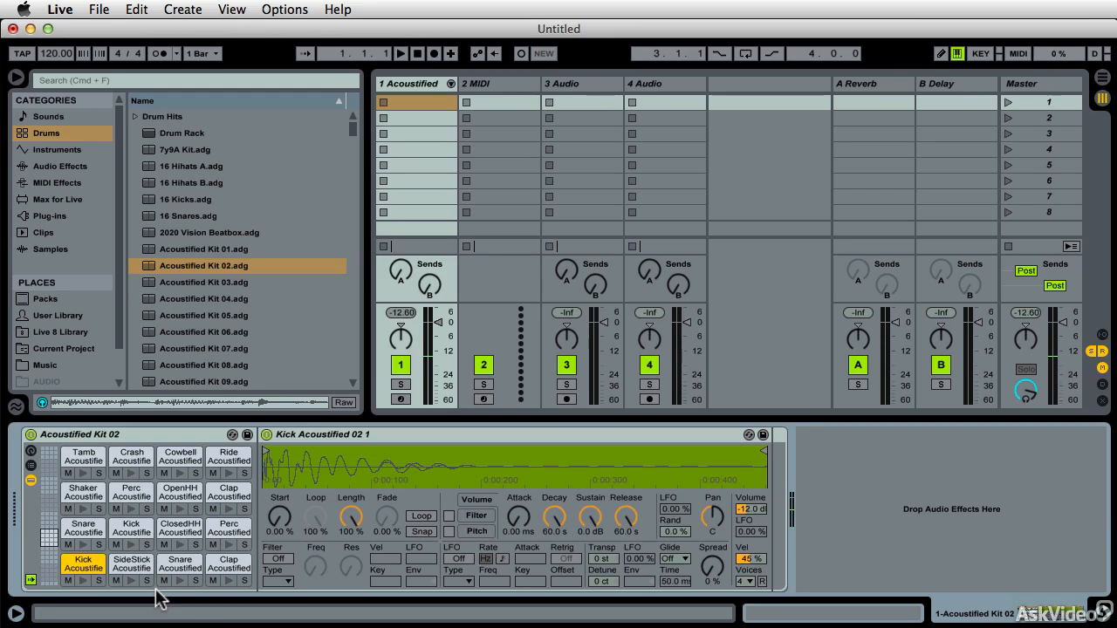
Insert an empty MIDI clip in the drum track's first slot and enlarge its note editor to show more drum rows.
{"action": "left_click", "coordinate": [406, 102]}
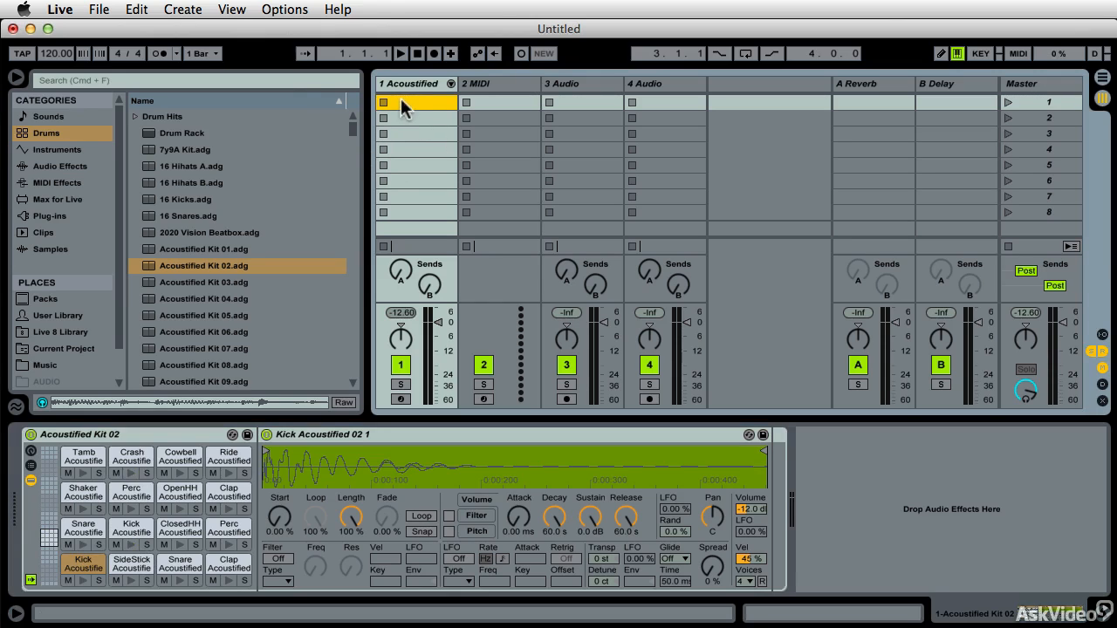
{"action": "right_click", "coordinate": [397, 102]}
{"action": "left_click", "coordinate": [432, 121]}
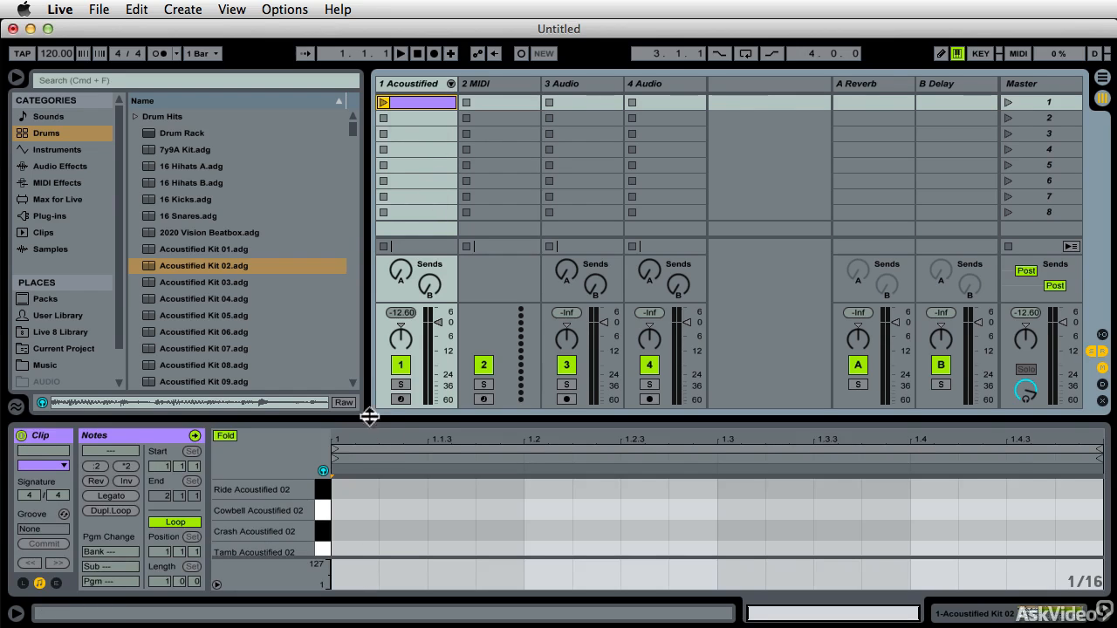
{"action": "left_click_drag", "start_coordinate": [368, 419], "coordinate": [342, 245]}
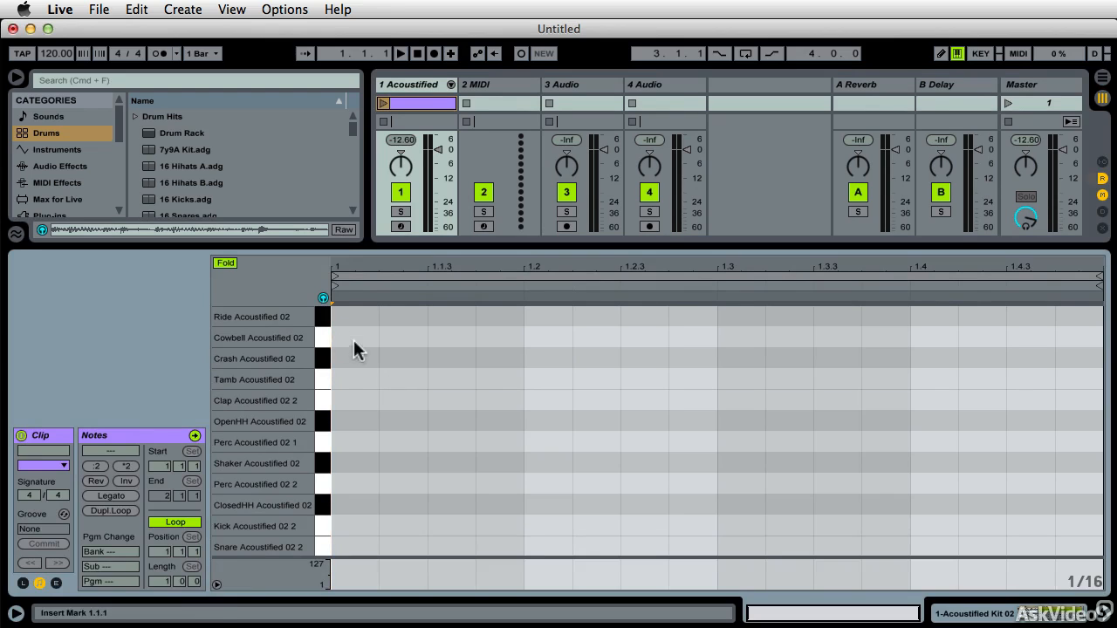
Add a cowbell note at 1.1.2, an open hi-hat at 1.1.4 and a closed hi-hat at 1.2.3.
{"action": "left_click", "coordinate": [398, 334]}
{"action": "double_click", "coordinate": [398, 337]}
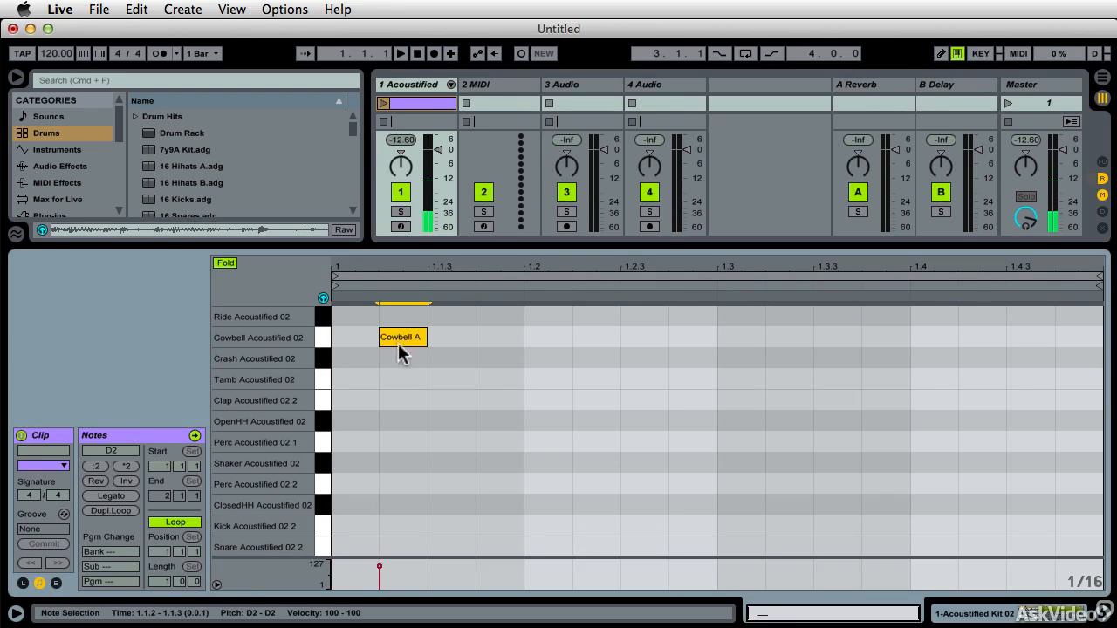
{"action": "double_click", "coordinate": [490, 424]}
{"action": "double_click", "coordinate": [643, 506]}
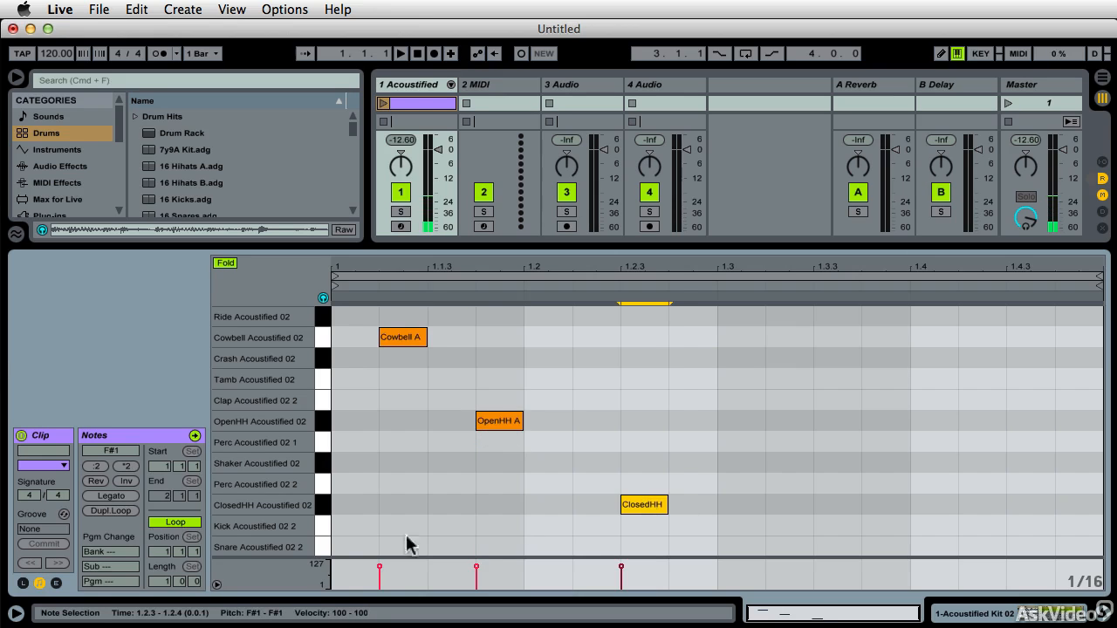
Add notes in the Kick Acoustified 02 2 row at 1.1.1, 1.2.1, 1.3.2 and 1.4.2.
{"action": "double_click", "coordinate": [355, 528]}
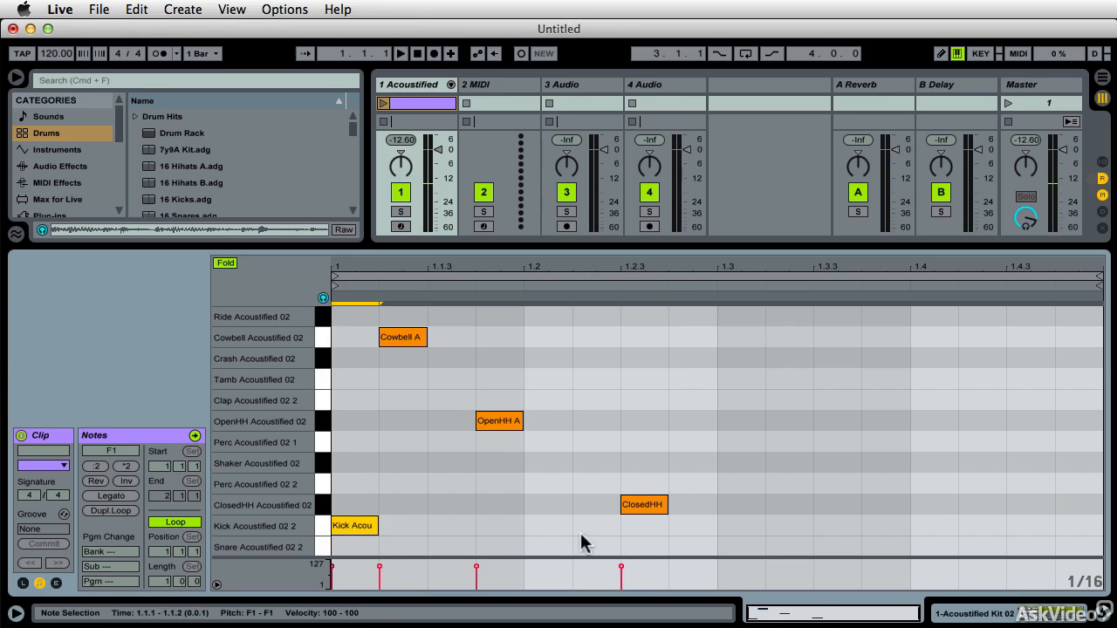
{"action": "double_click", "coordinate": [548, 527]}
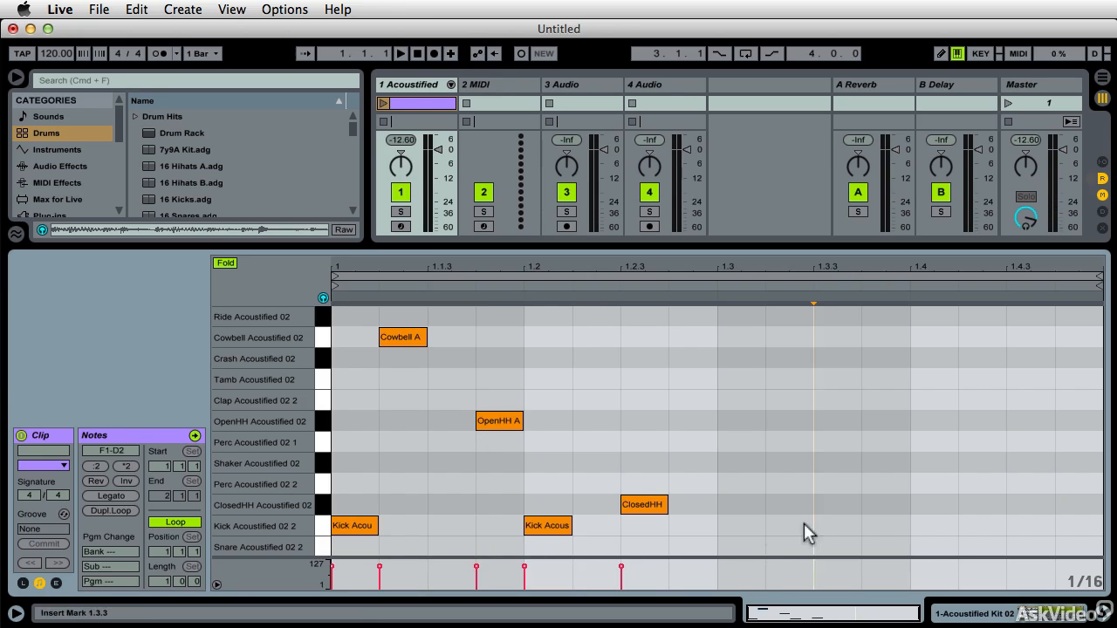
{"action": "double_click", "coordinate": [805, 529]}
{"action": "double_click", "coordinate": [980, 527]}
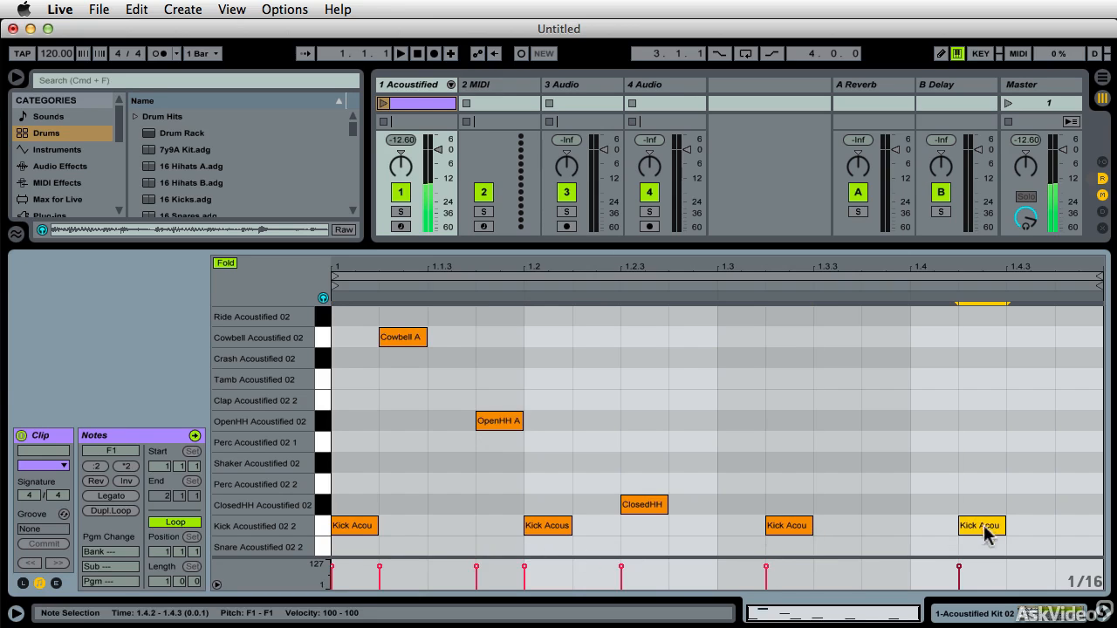
Add a tambourine note at 1.2.3 and crash notes at 1.3.4 and 1.4.3.
{"action": "double_click", "coordinate": [644, 378]}
{"action": "double_click", "coordinate": [887, 358]}
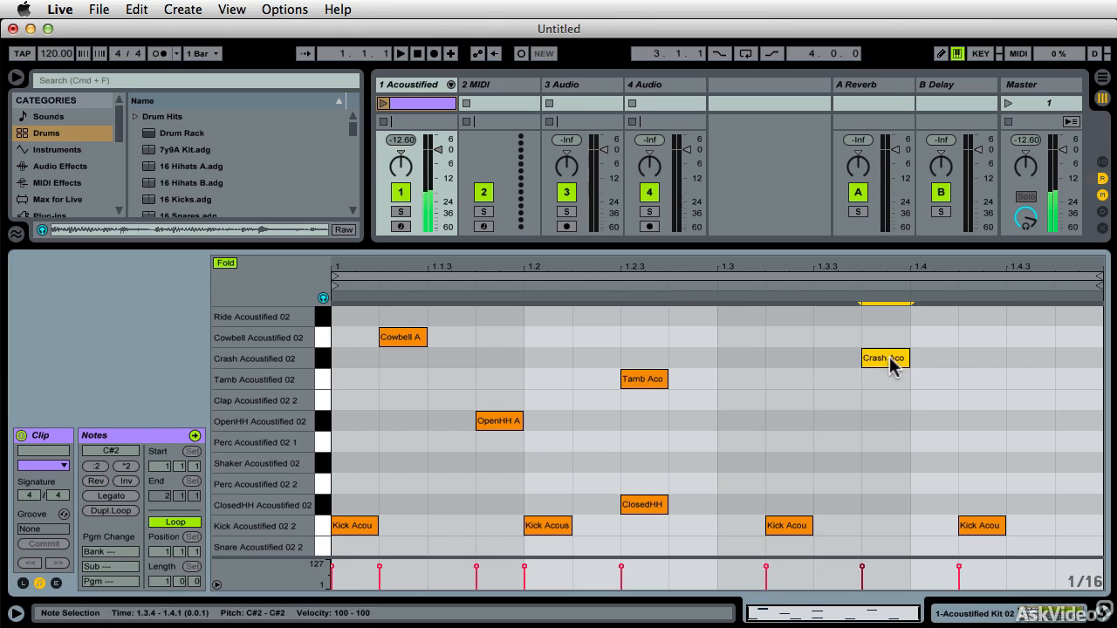
{"action": "left_click", "coordinate": [1028, 371]}
{"action": "double_click", "coordinate": [1027, 361]}
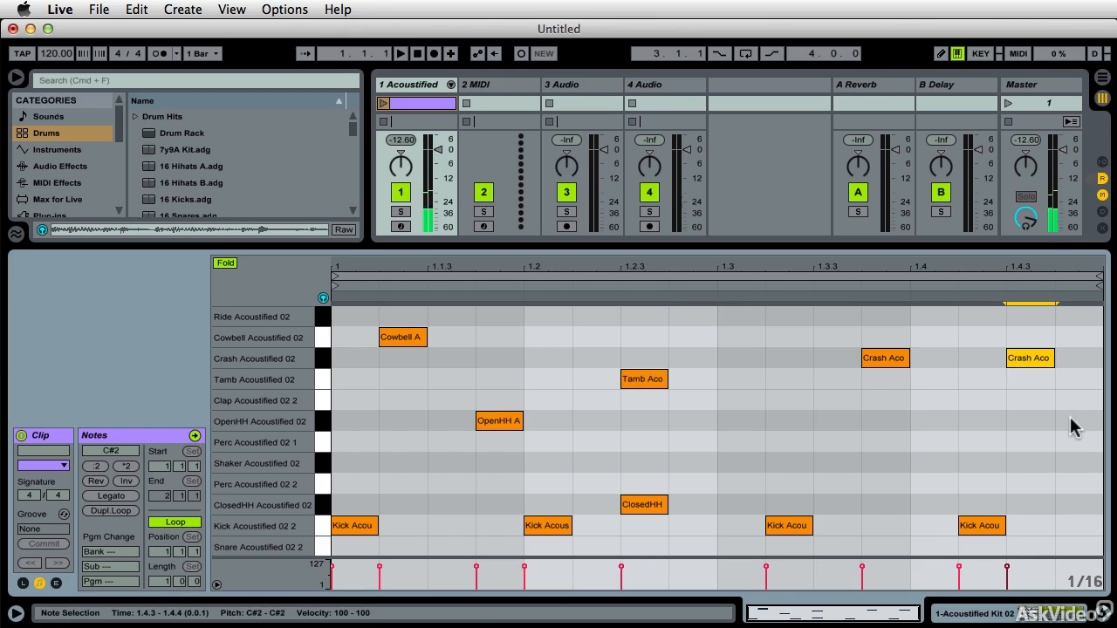
Add a shaker note at 1.4.4, and try a closed hi-hat at the same position before removing it.
{"action": "double_click", "coordinate": [1076, 462]}
{"action": "left_click", "coordinate": [1071, 527]}
{"action": "double_click", "coordinate": [1075, 506]}
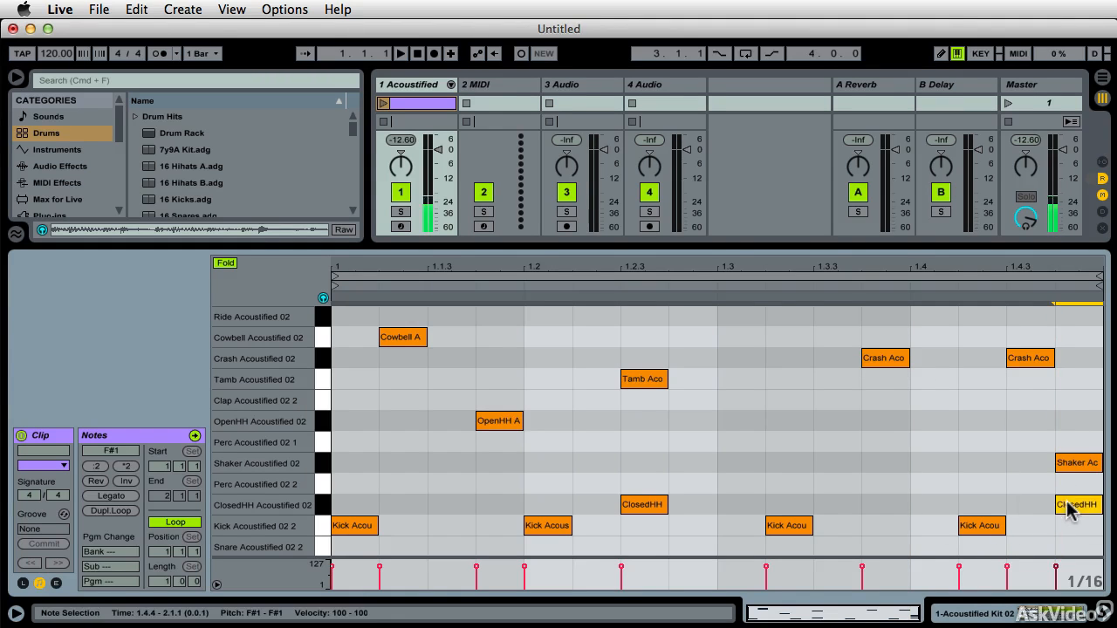
{"action": "double_click", "coordinate": [1070, 508]}
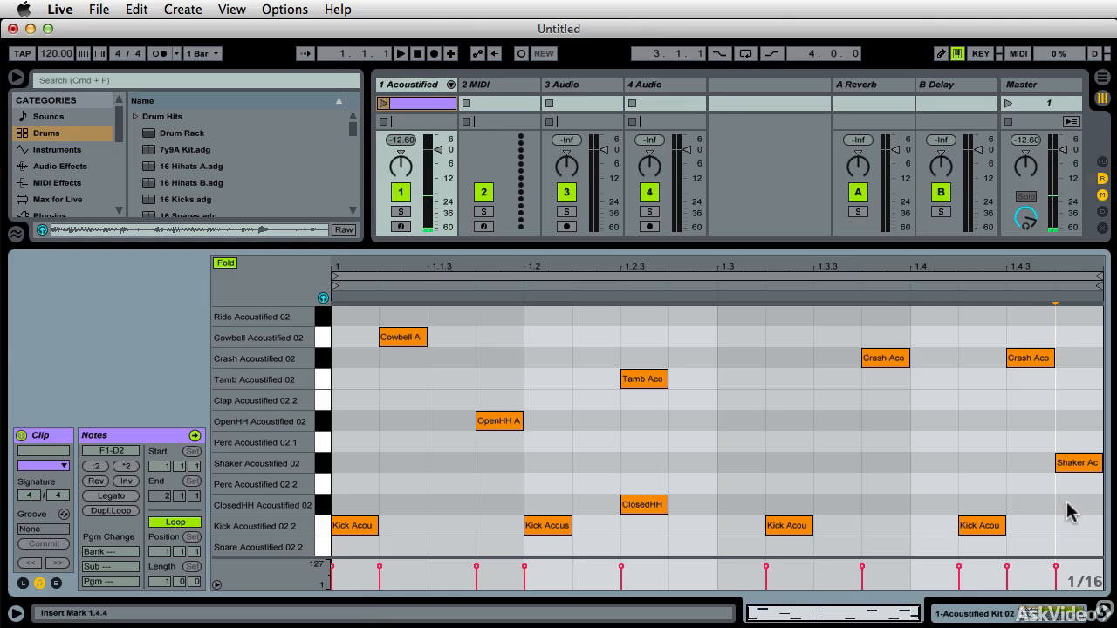
Add a note in the Perc Acoustified 02 1 row at 1.3.1.
{"action": "double_click", "coordinate": [739, 471]}
{"action": "double_click", "coordinate": [739, 469]}
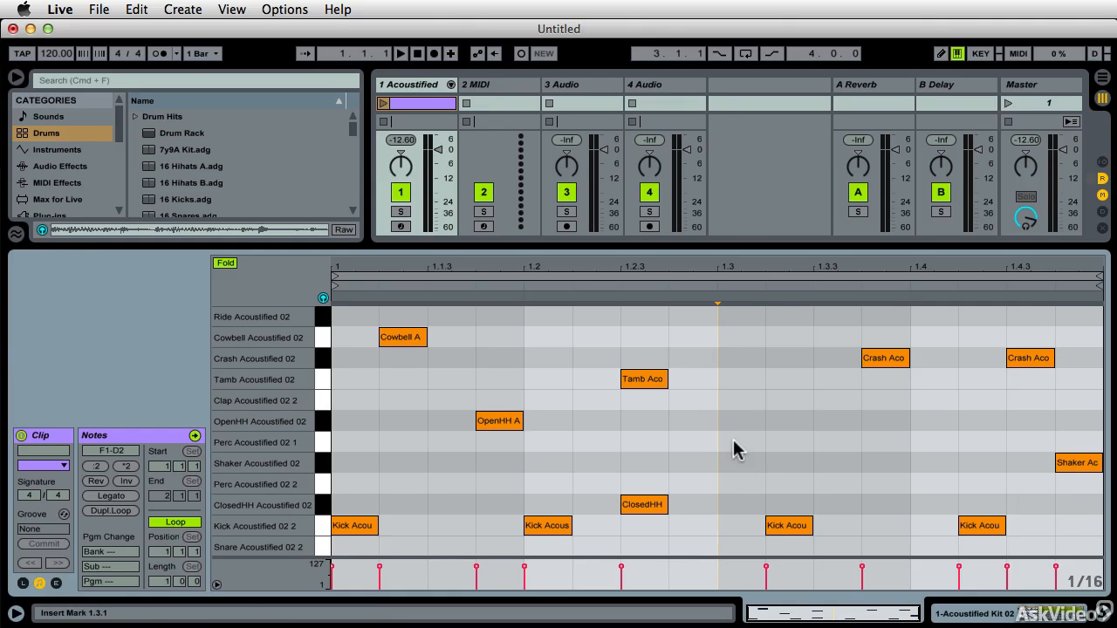
{"action": "double_click", "coordinate": [733, 441]}
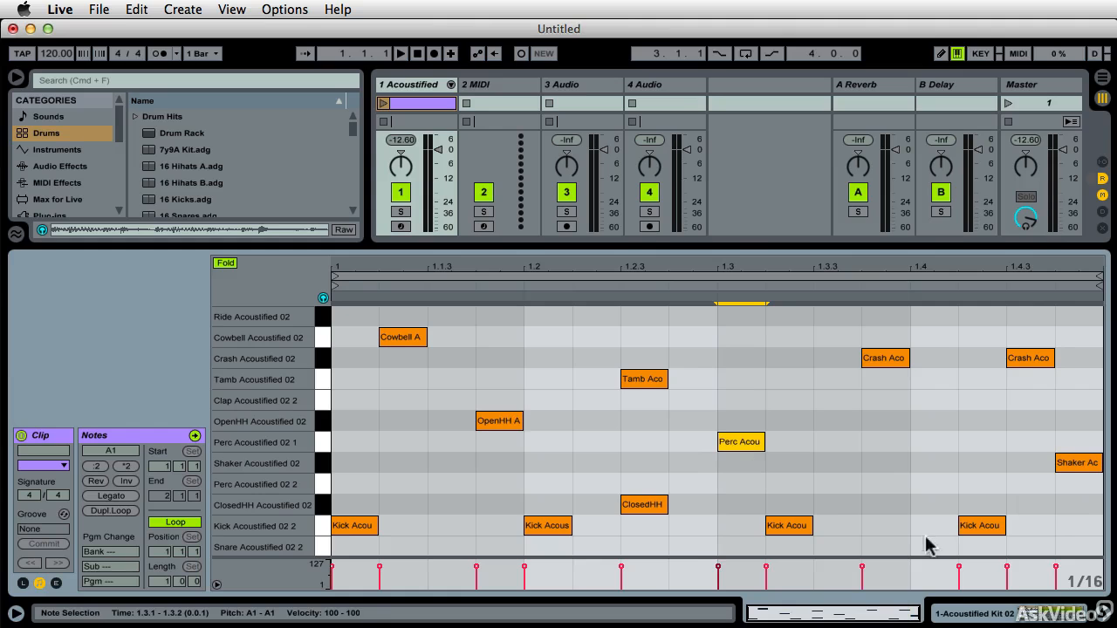
Transpose the percussion note at 1.3.1 to the Snare Acoustified 02 2 row.
{"action": "left_click", "coordinate": [732, 445]}
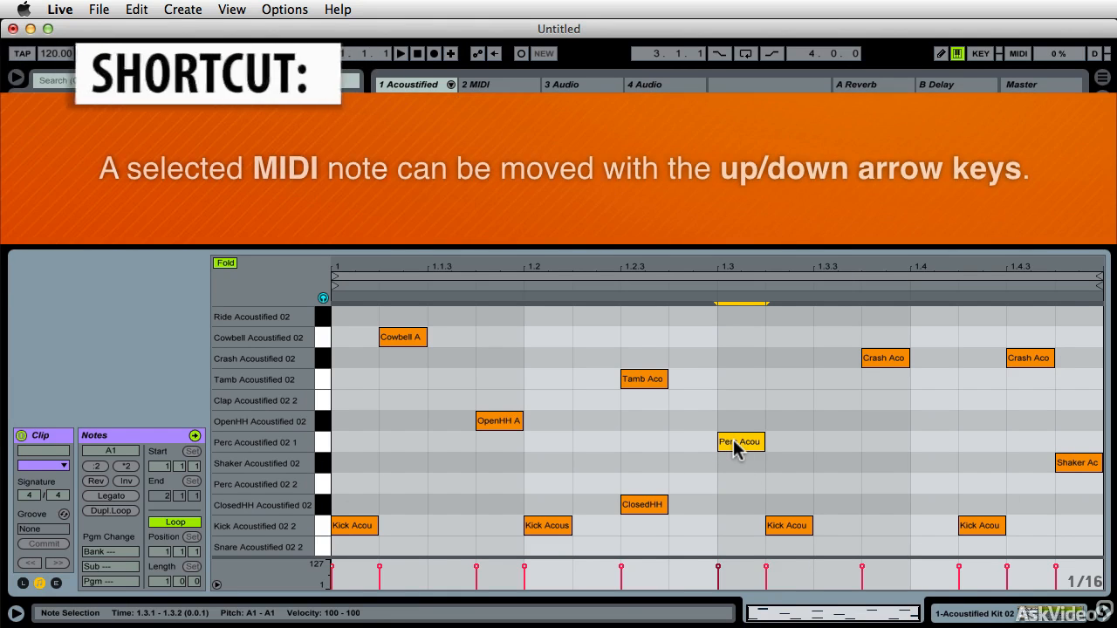
{"action": "key", "text": "Up"}
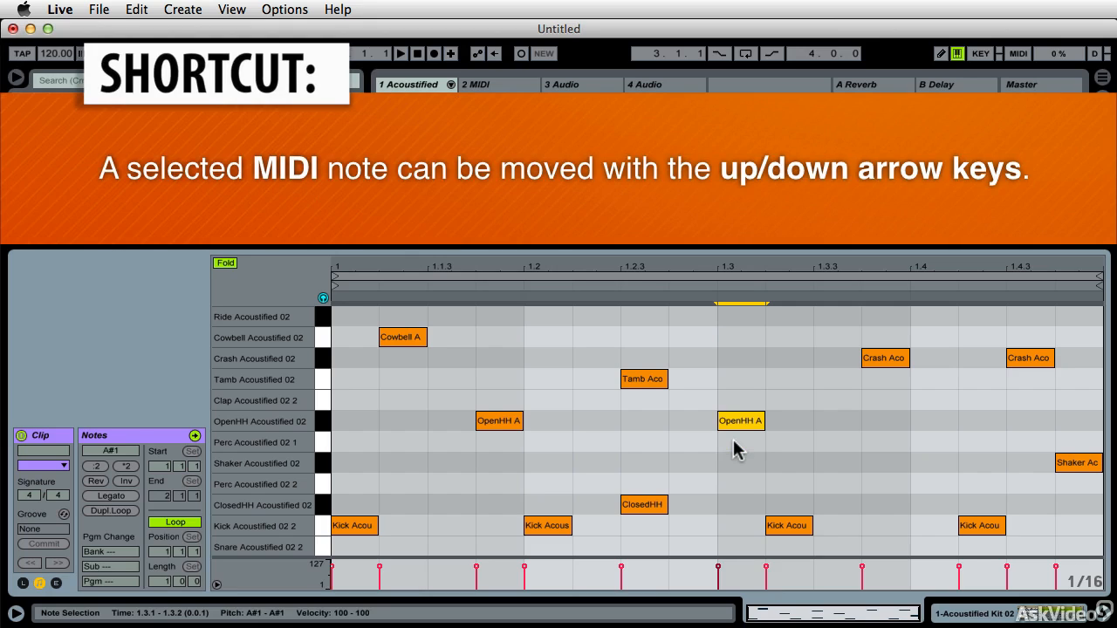
{"action": "key", "text": "Down"}
{"action": "key", "text": "Down"}
{"action": "key", "text": "Down"}
{"action": "key", "text": "Down"}
{"action": "key", "text": "Down"}
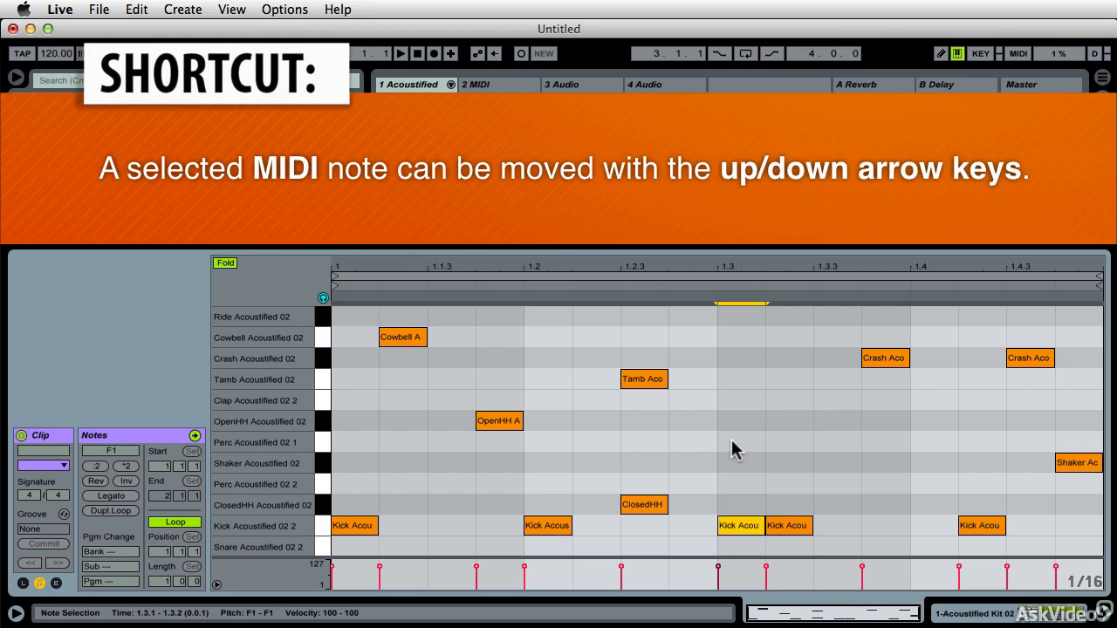
{"action": "key", "text": "Down"}
Add a snare note at 1.1.3 and play the clip briefly to hear the pattern.
{"action": "double_click", "coordinate": [446, 546]}
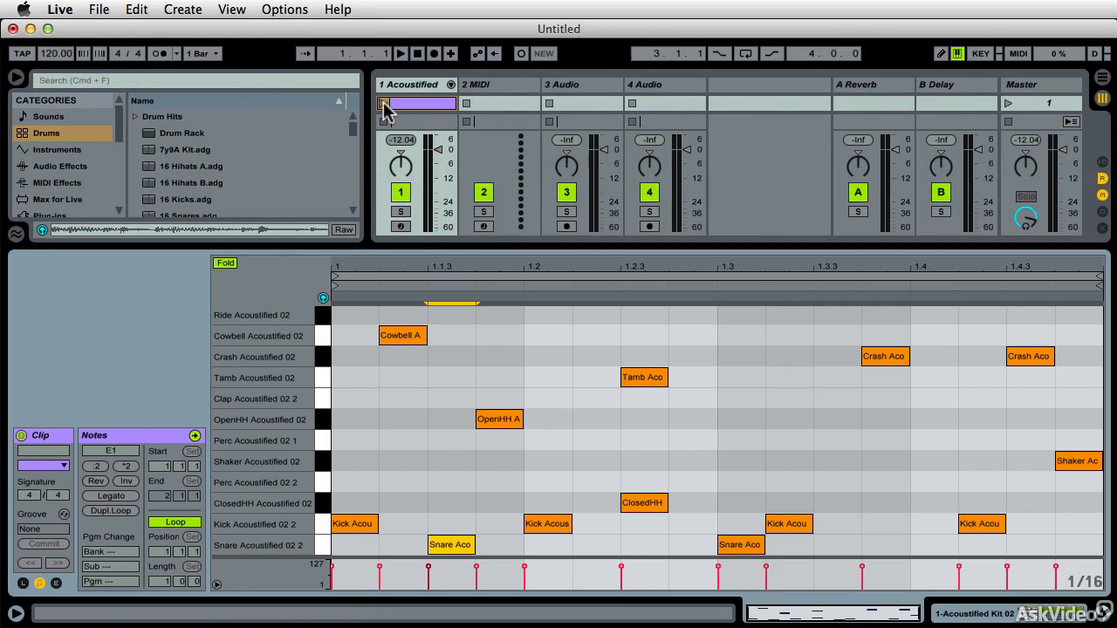
{"action": "left_click", "coordinate": [383, 104]}
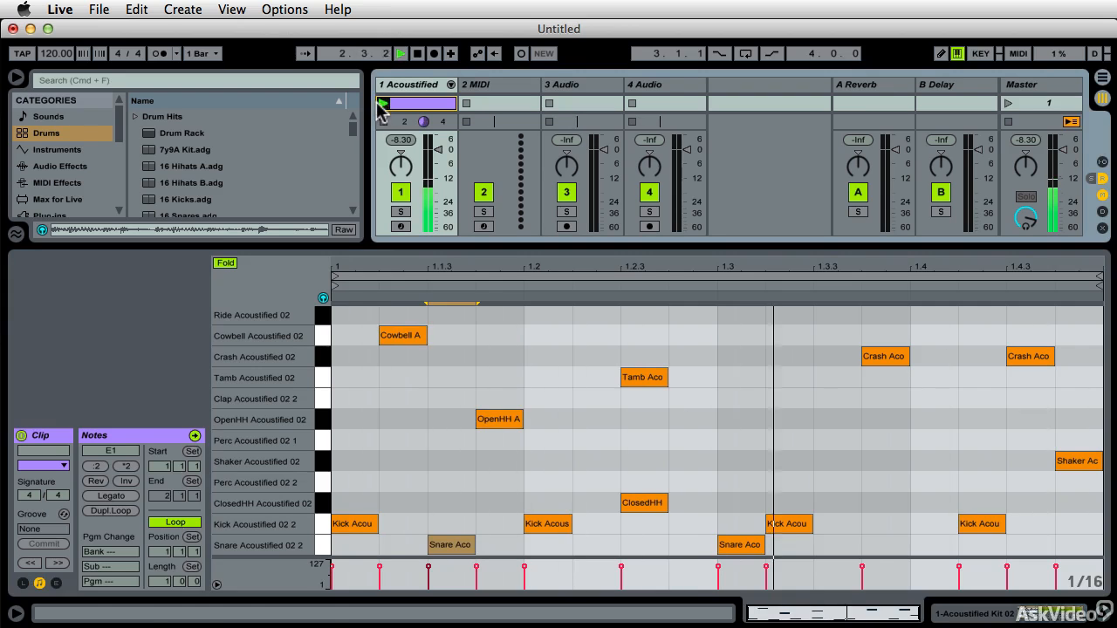
{"action": "key", "text": "space"}
Move the cowbell note to 1.2.2 and the earlier crash note to 1.2.4.
{"action": "left_click", "coordinate": [406, 335]}
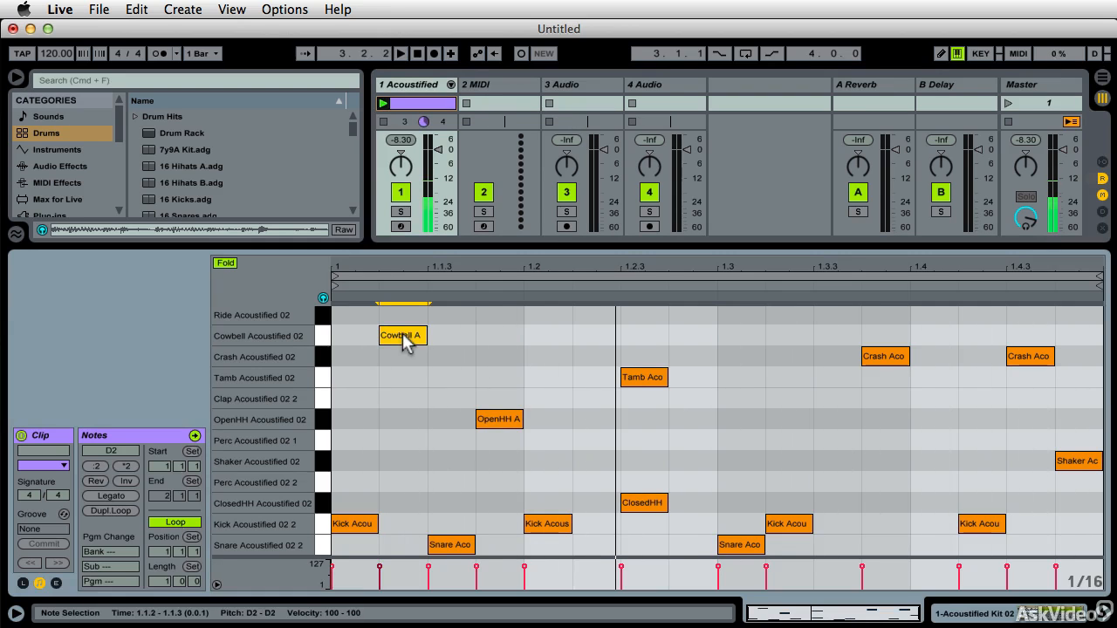
{"action": "left_click_drag", "start_coordinate": [406, 335], "coordinate": [614, 349]}
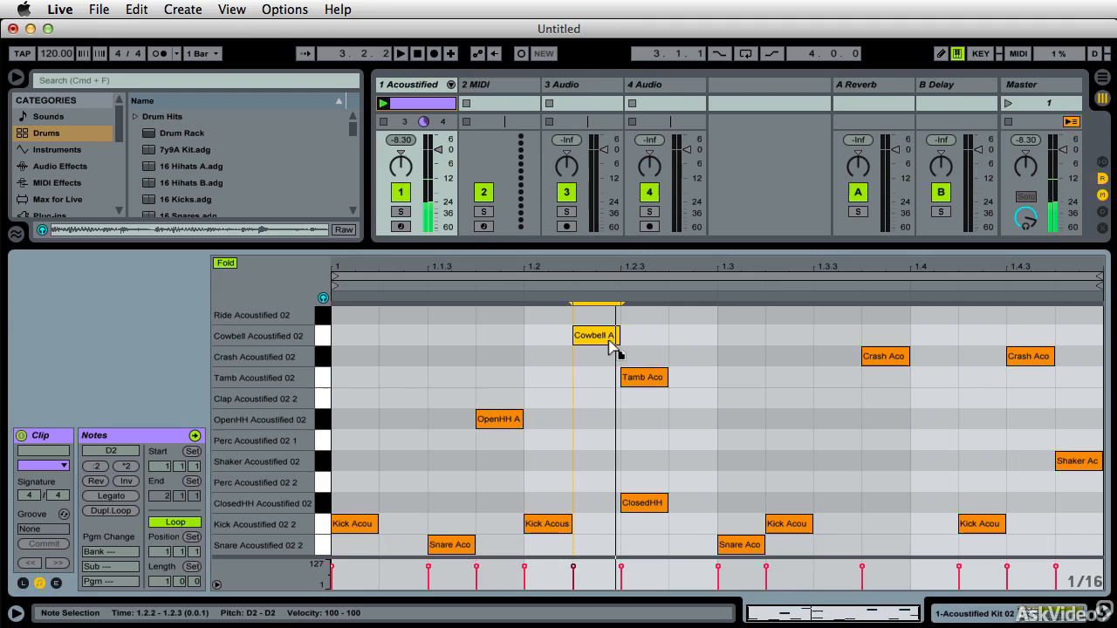
{"action": "left_click", "coordinate": [883, 360]}
{"action": "left_click_drag", "start_coordinate": [883, 360], "coordinate": [761, 358]}
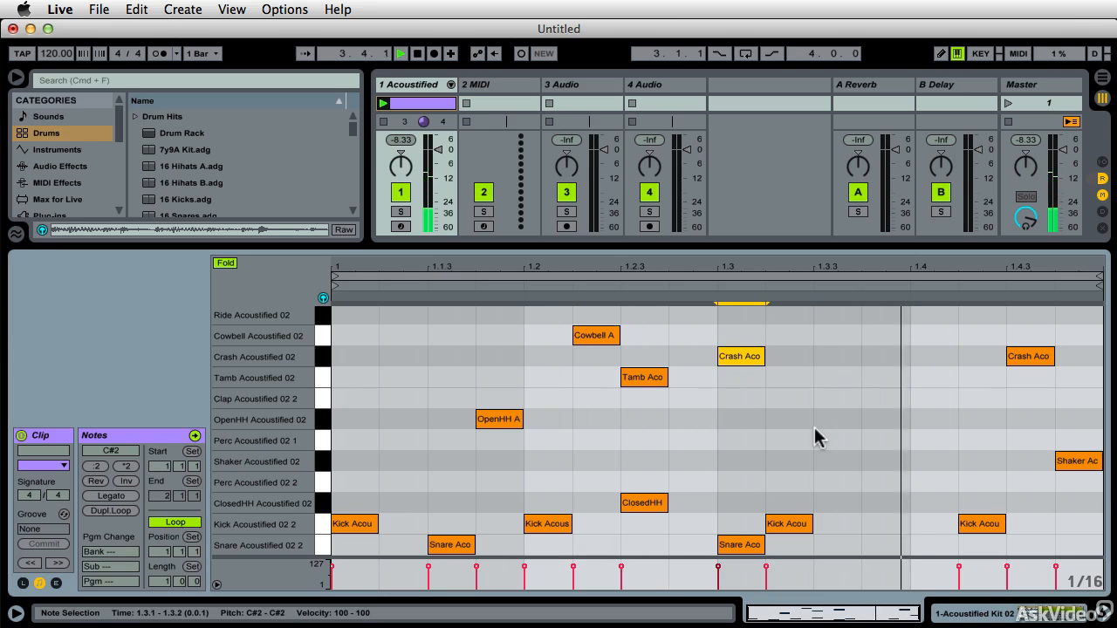
{"action": "left_click_drag", "start_coordinate": [742, 357], "coordinate": [689, 359]}
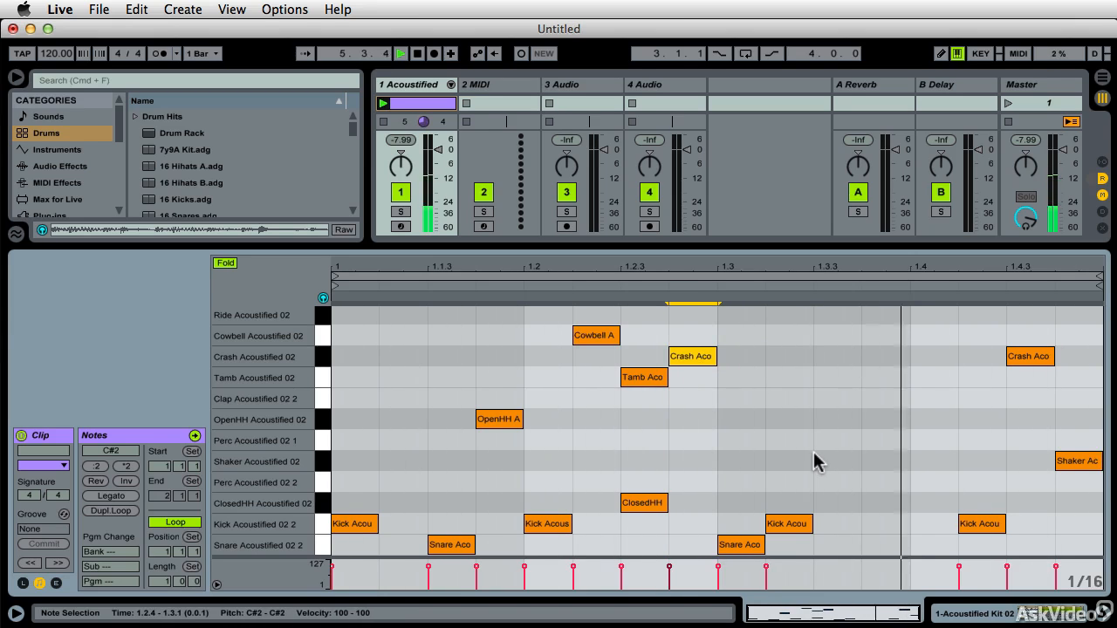
Add open hi-hat notes at 1.1.2, 1.2.4, 1.3.2, 1.3.4 and 1.4.2, and stop playback after listening.
{"action": "double_click", "coordinate": [880, 421]}
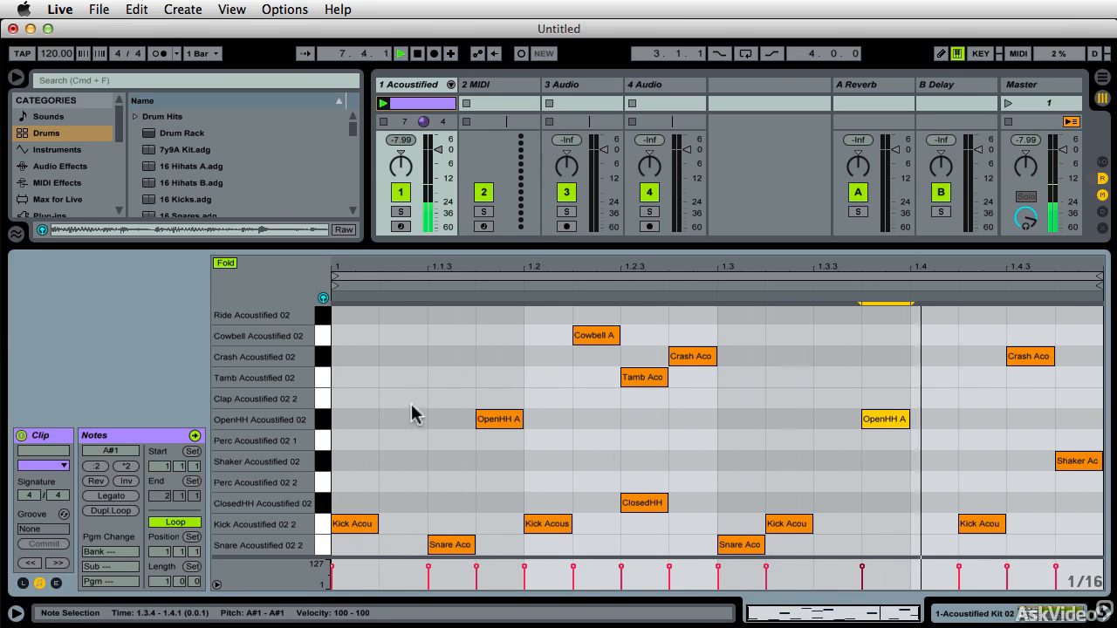
{"action": "double_click", "coordinate": [980, 423]}
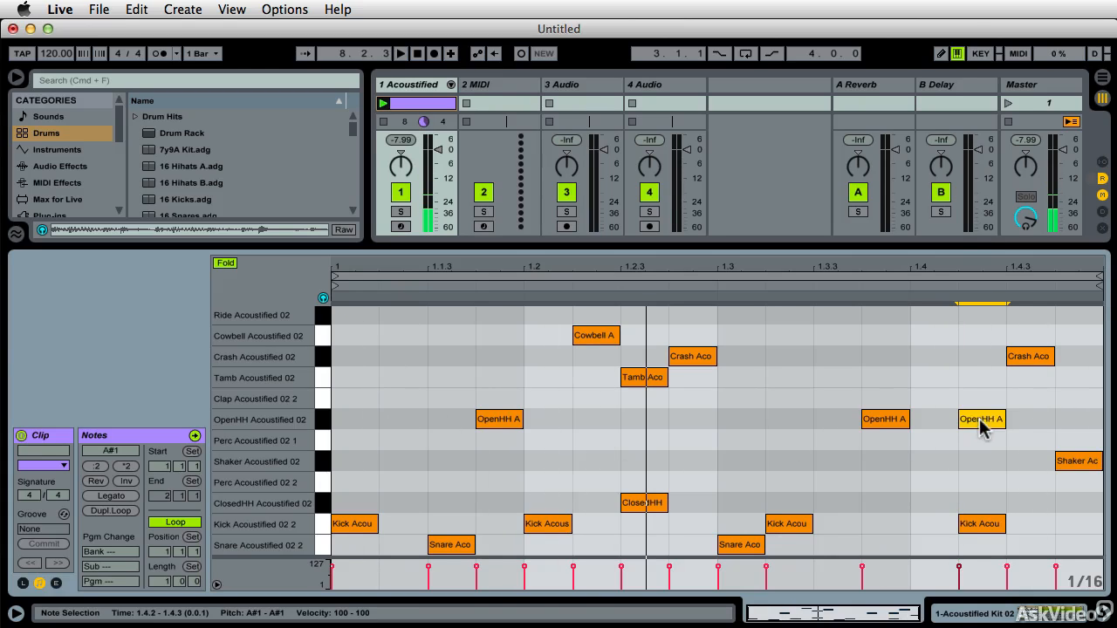
{"action": "double_click", "coordinate": [791, 420]}
{"action": "double_click", "coordinate": [698, 420]}
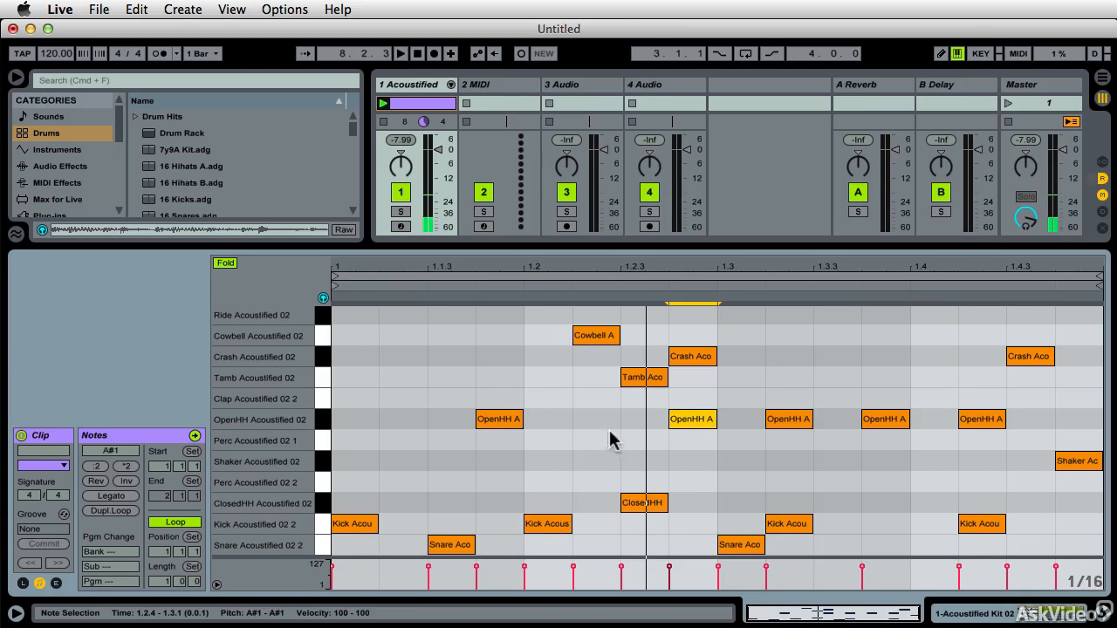
{"action": "double_click", "coordinate": [388, 419]}
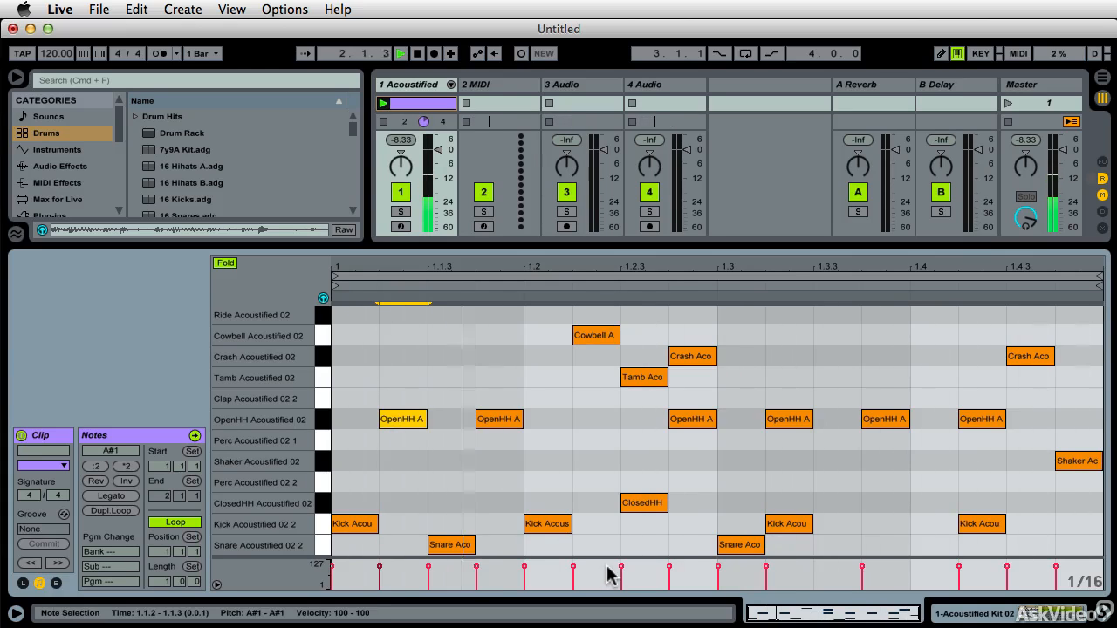
{"action": "key", "text": "space"}
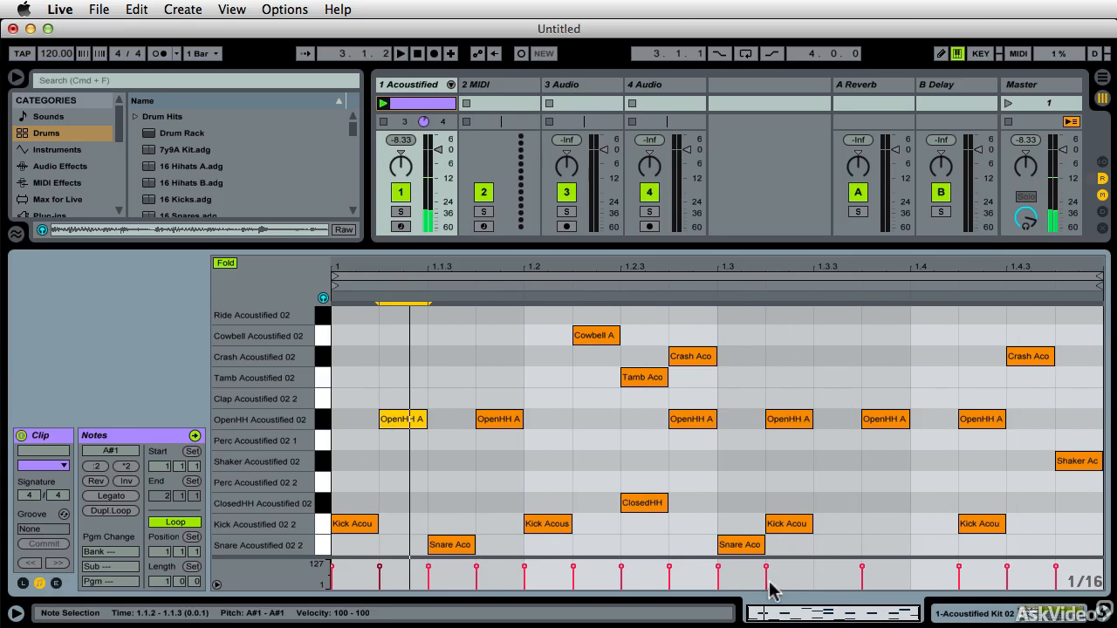
Show the Acoustified Kit 02 devices, play the pattern, and toggle hot-swap on and off for the Kick Acoustified 02 2 pad.
{"action": "left_click", "coordinate": [957, 615]}
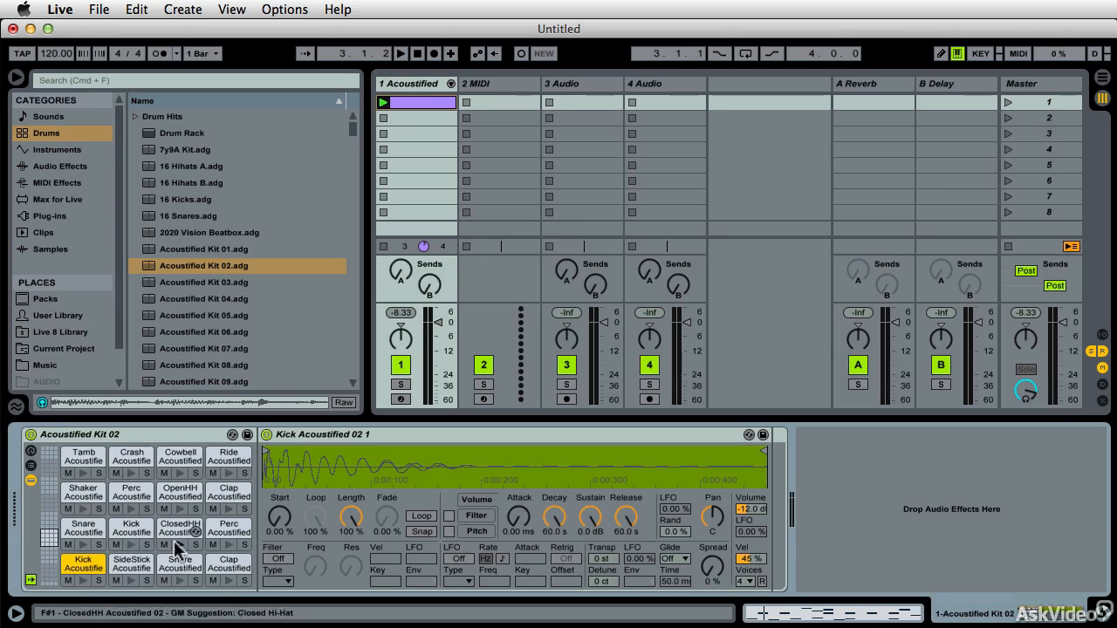
{"action": "key", "text": "space"}
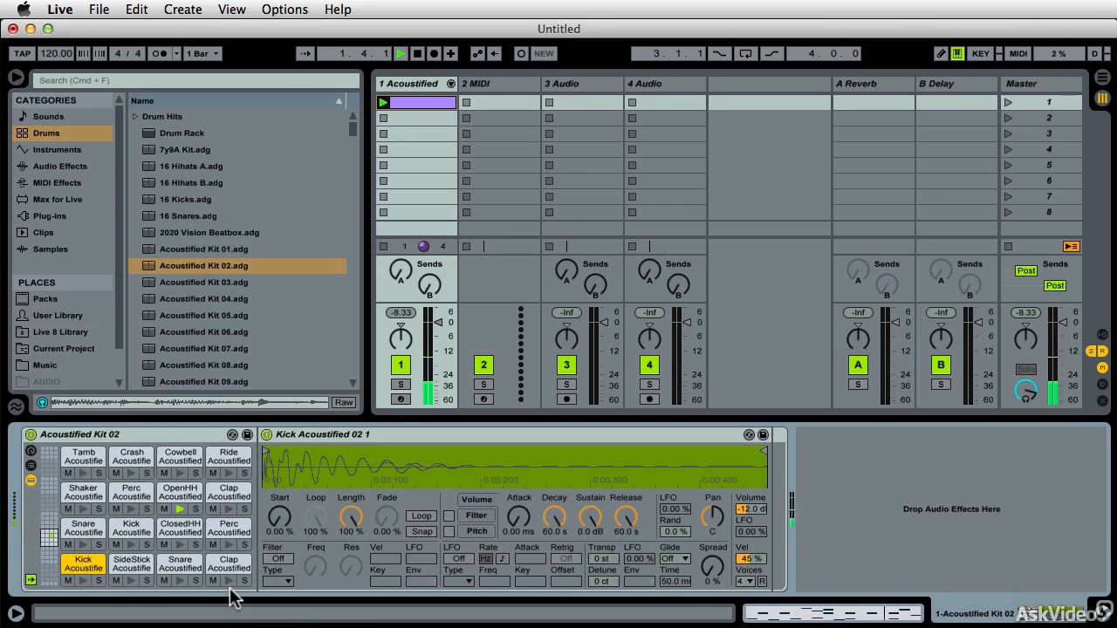
{"action": "left_click", "coordinate": [147, 531]}
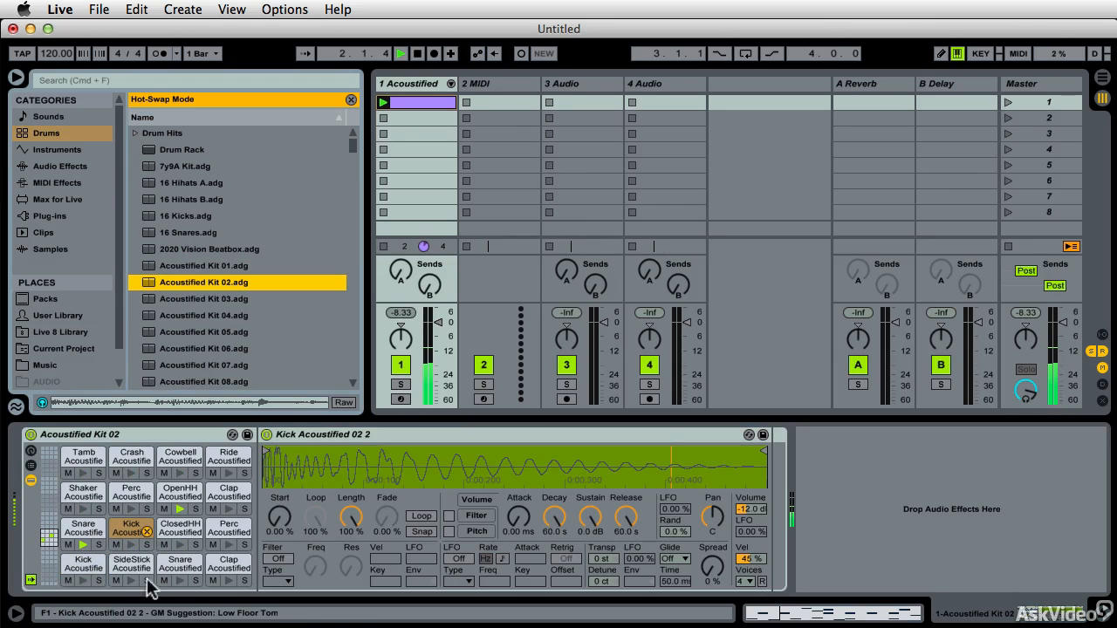
{"action": "left_click", "coordinate": [145, 530]}
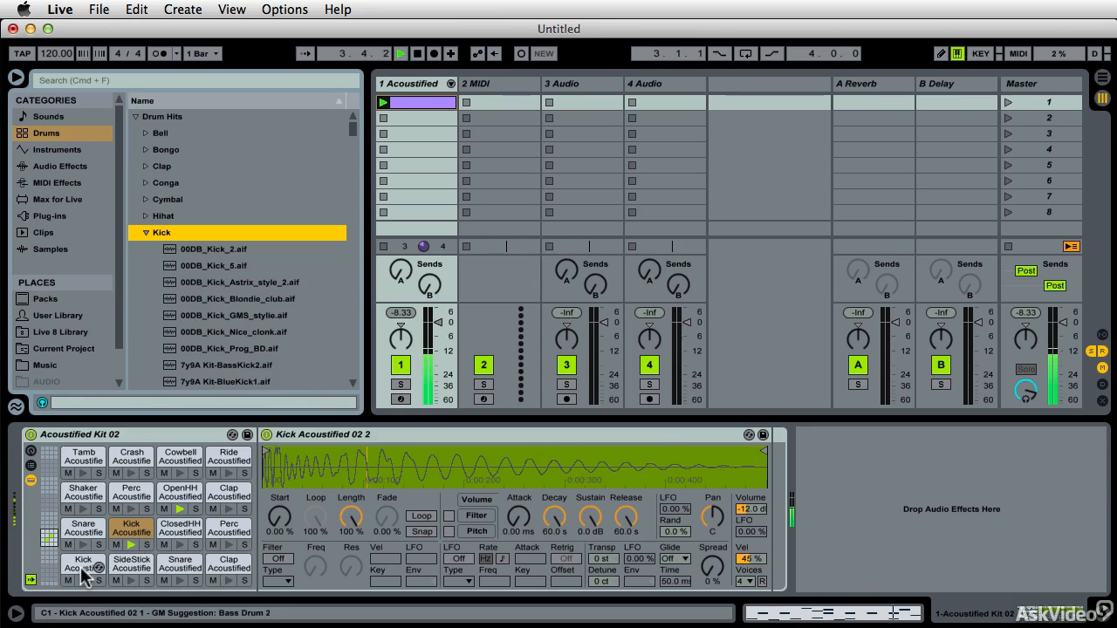
{"action": "key", "text": "space"}
Solo the open hi-hat, kick, shaker and crash pads in turn during playback, clear the solo, and stop playback.
{"action": "left_click", "coordinate": [195, 508]}
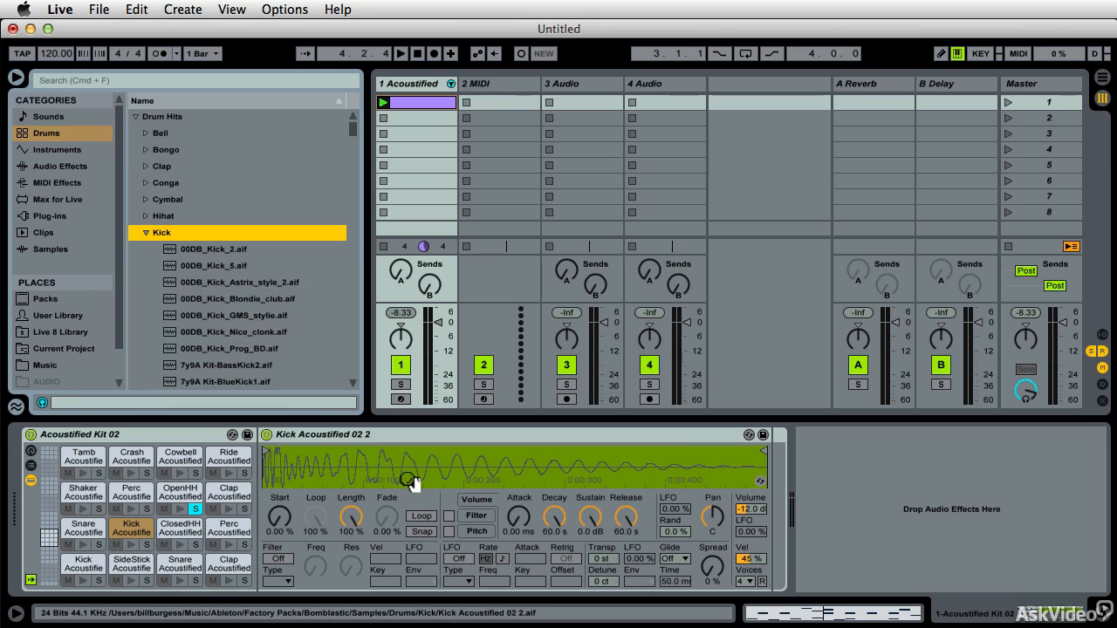
{"action": "key", "text": "space"}
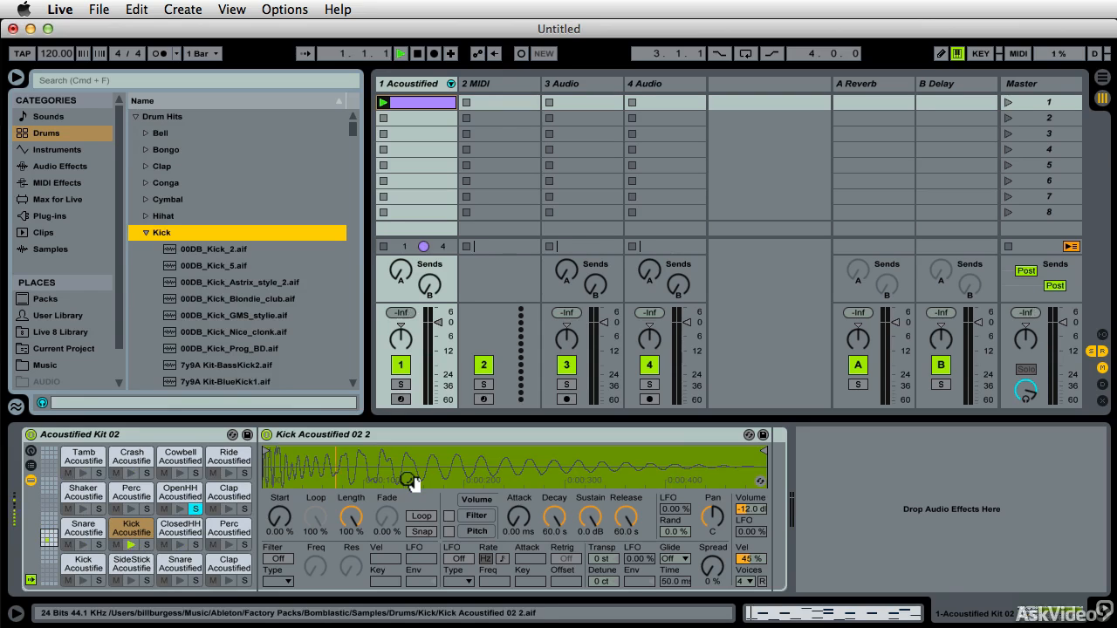
{"action": "left_click", "coordinate": [146, 545]}
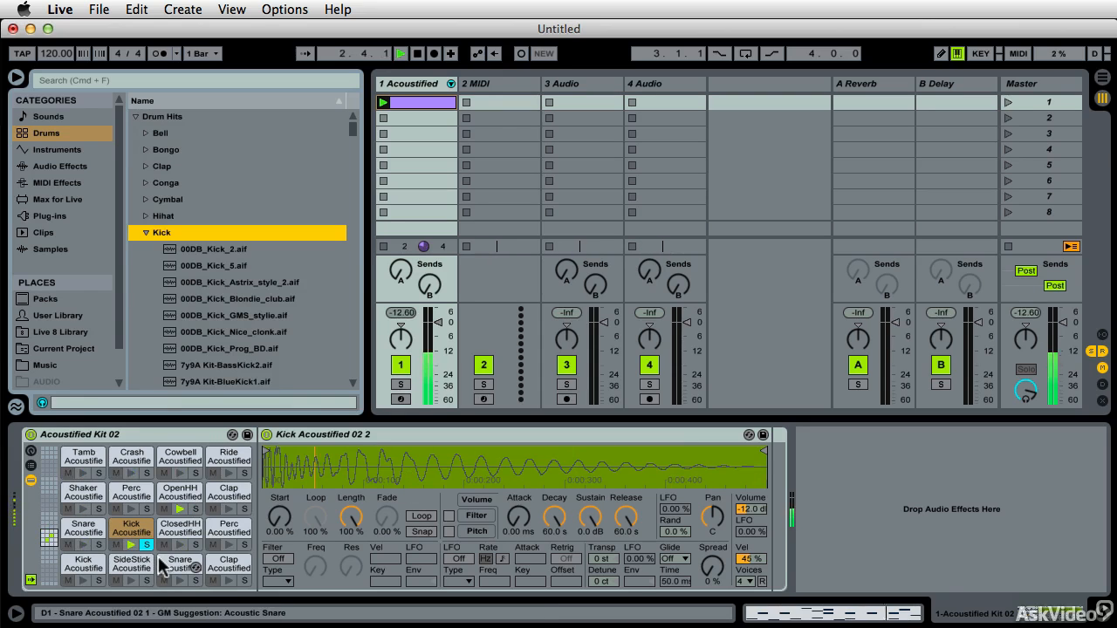
{"action": "left_click", "coordinate": [99, 509]}
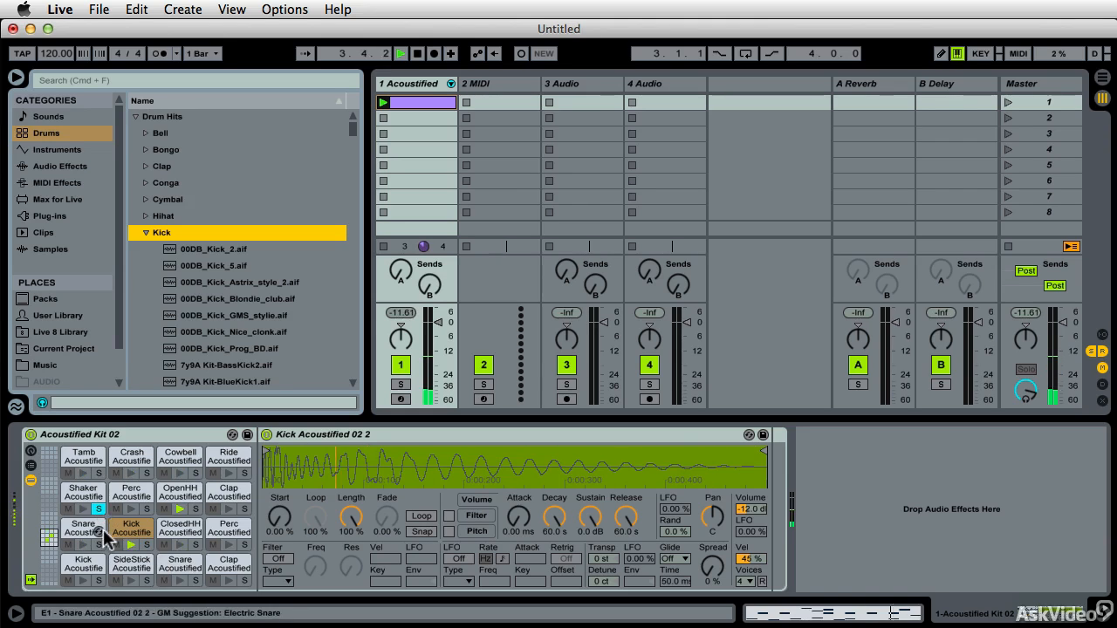
{"action": "left_click", "coordinate": [147, 472]}
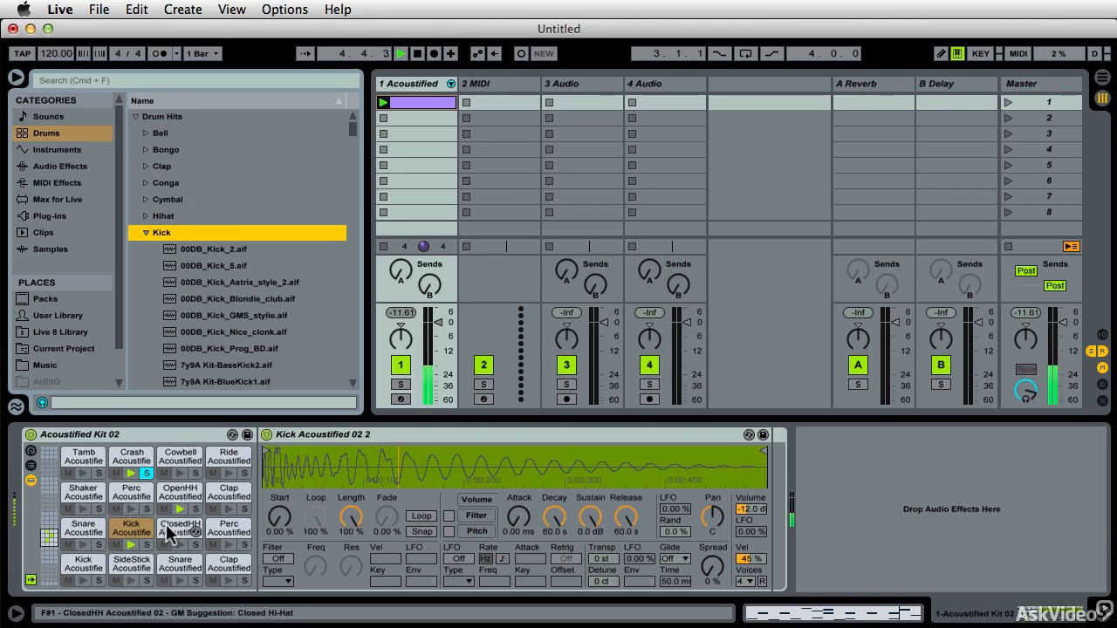
{"action": "left_click", "coordinate": [145, 472]}
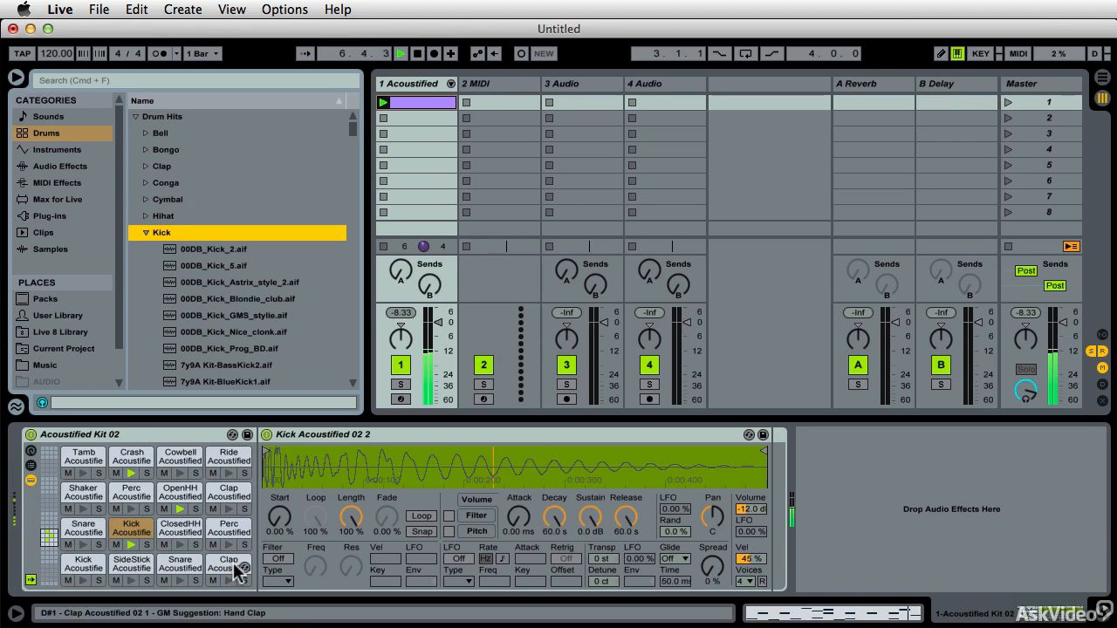
{"action": "key", "text": "space"}
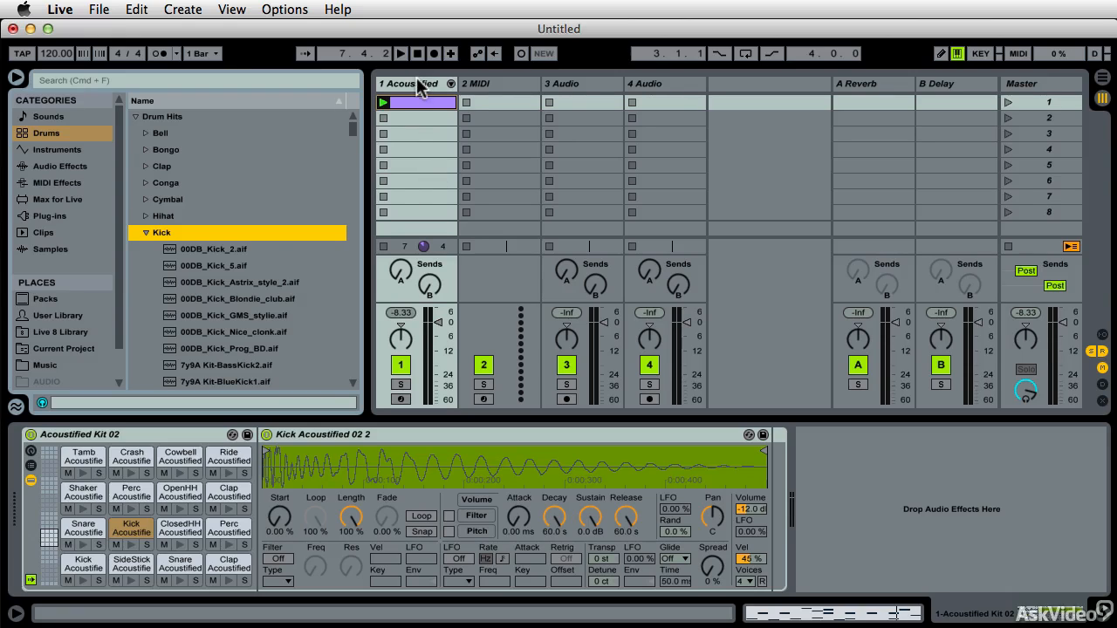
Collapse the Kick folder and browse the Samples and Clips categories for ready-made clips.
{"action": "left_click", "coordinate": [146, 233]}
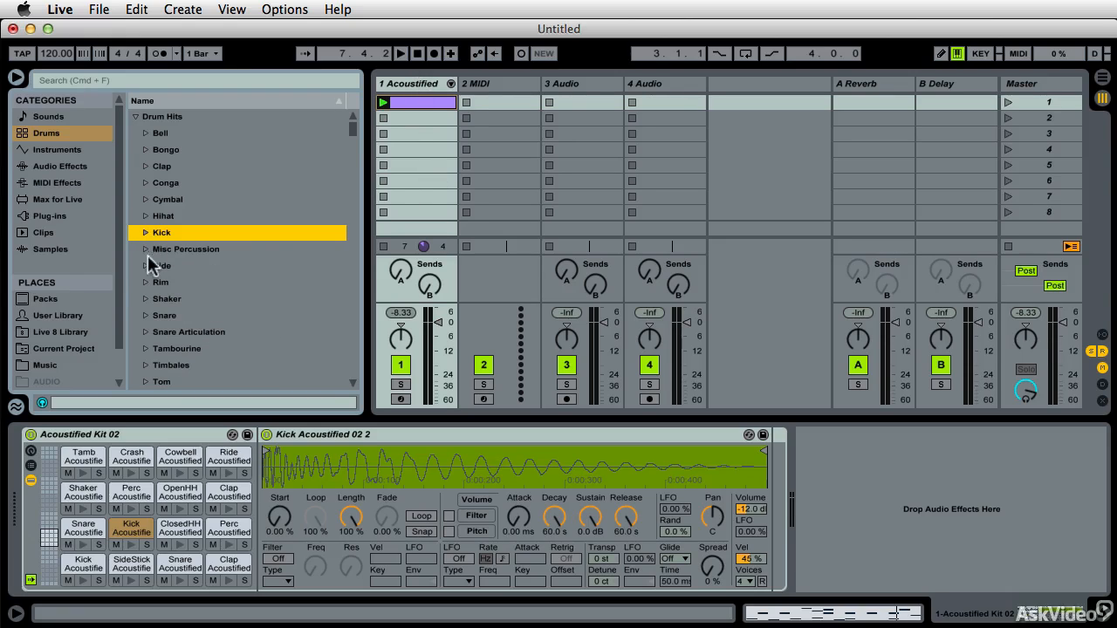
{"action": "left_click", "coordinate": [52, 249]}
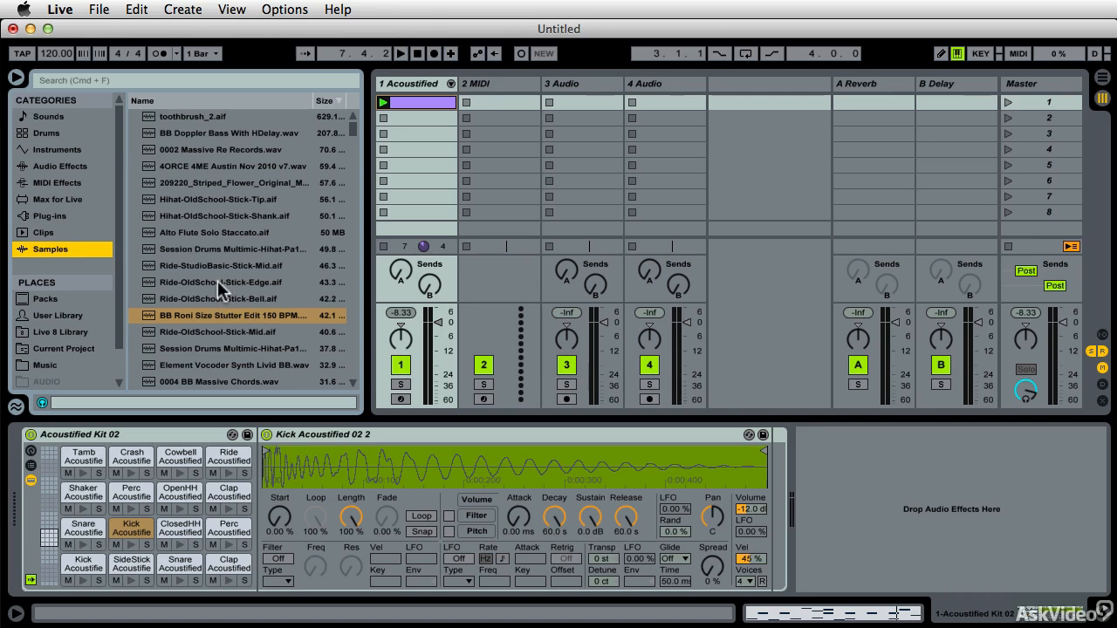
{"action": "left_click", "coordinate": [42, 232]}
{"action": "scroll", "coordinate": [271, 148], "scroll_direction": "up", "scroll_amount": 20}
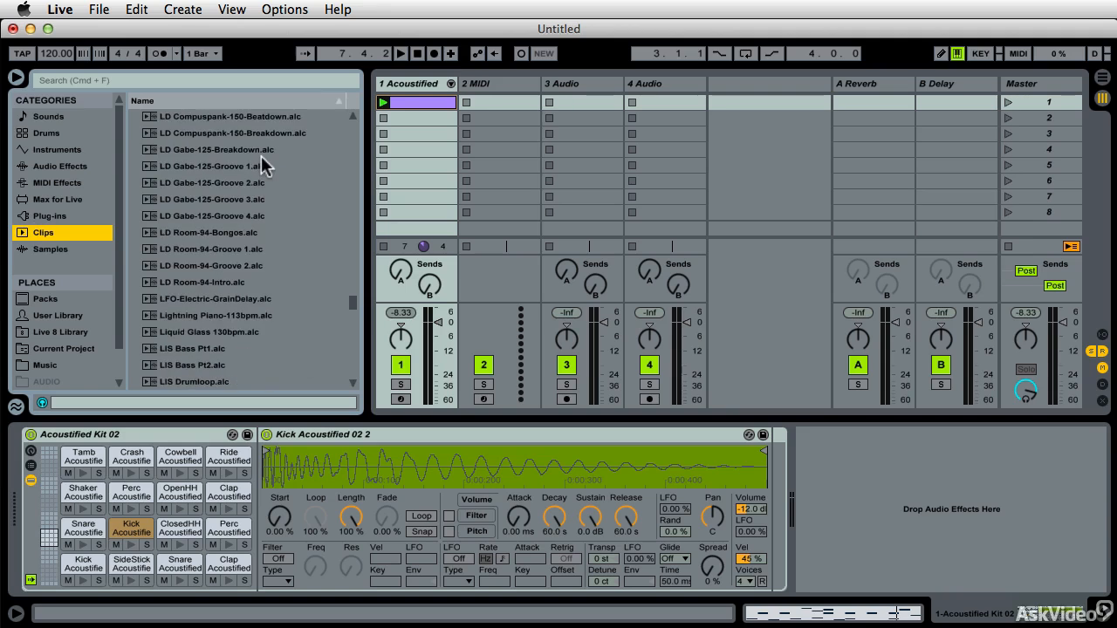
{"action": "scroll", "coordinate": [358, 190], "scroll_direction": "up", "scroll_amount": 15}
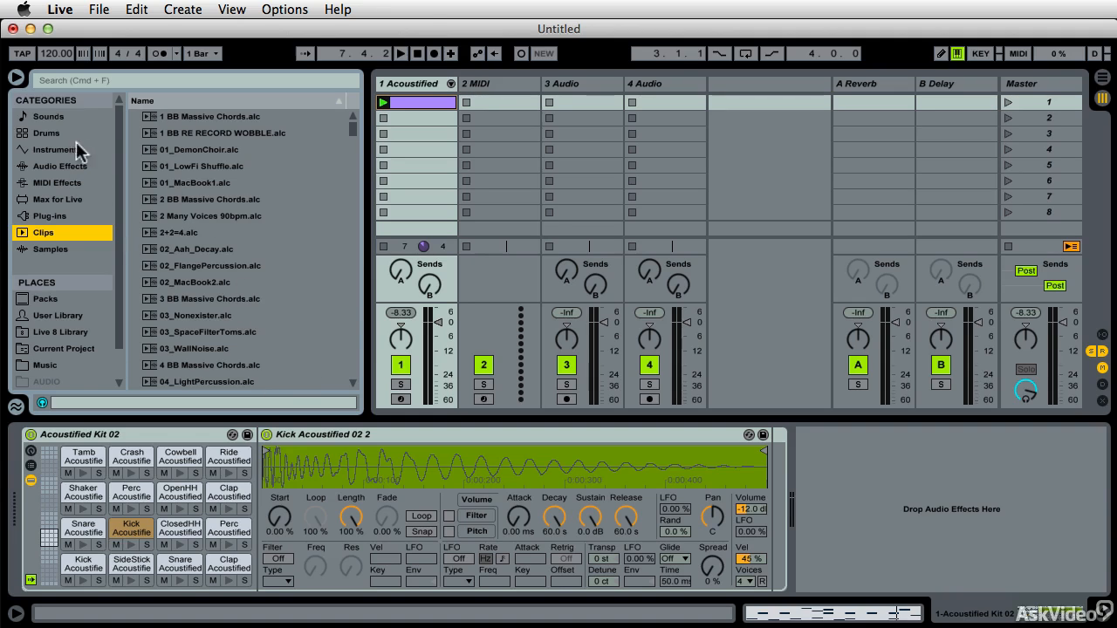
{"action": "scroll", "coordinate": [237, 212], "scroll_direction": "down", "scroll_amount": 10}
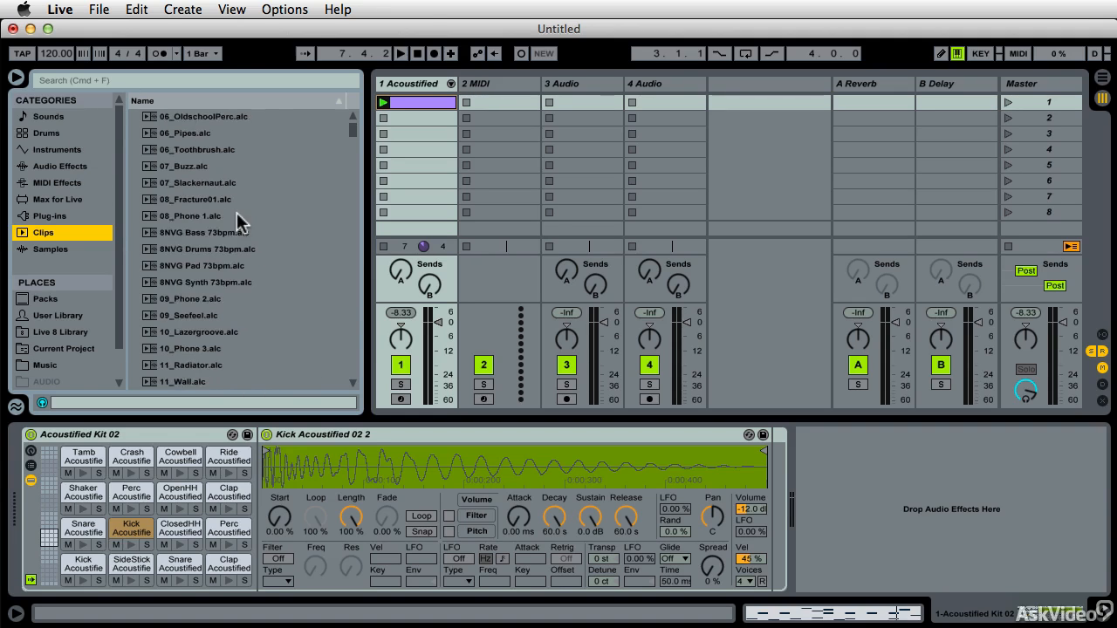
{"action": "scroll", "coordinate": [260, 262], "scroll_direction": "down", "scroll_amount": 10}
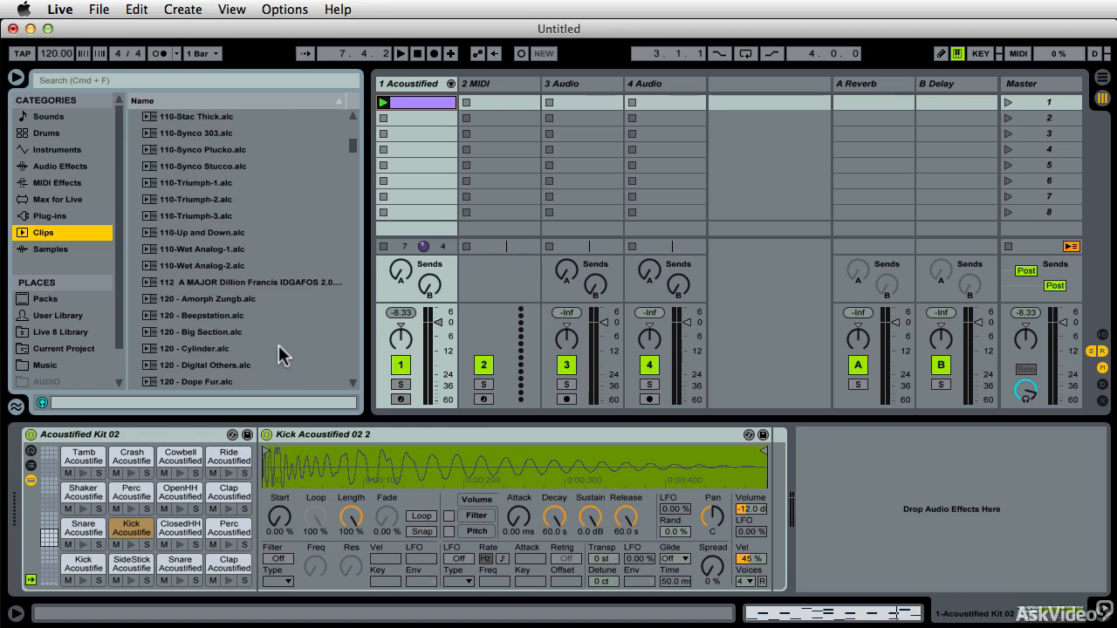
Preview the clips 120 - Beepstation.alc and 120 - Wall to Wall - Fm Org.alc.
{"action": "left_click", "coordinate": [207, 315]}
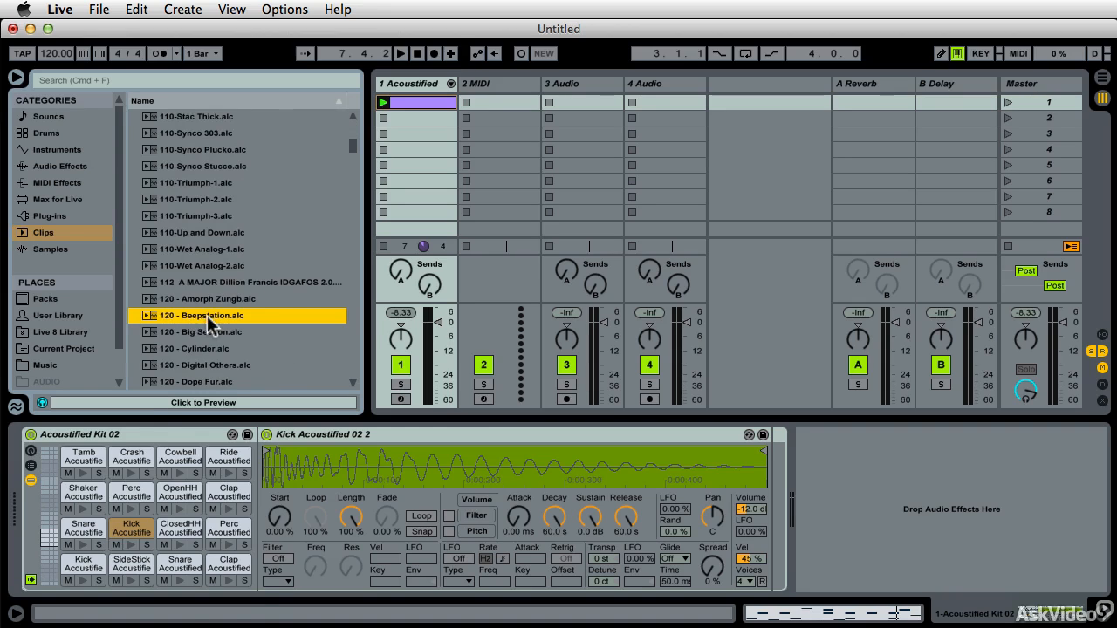
{"action": "left_click", "coordinate": [146, 403]}
{"action": "scroll", "coordinate": [214, 343], "scroll_direction": "down", "scroll_amount": 10}
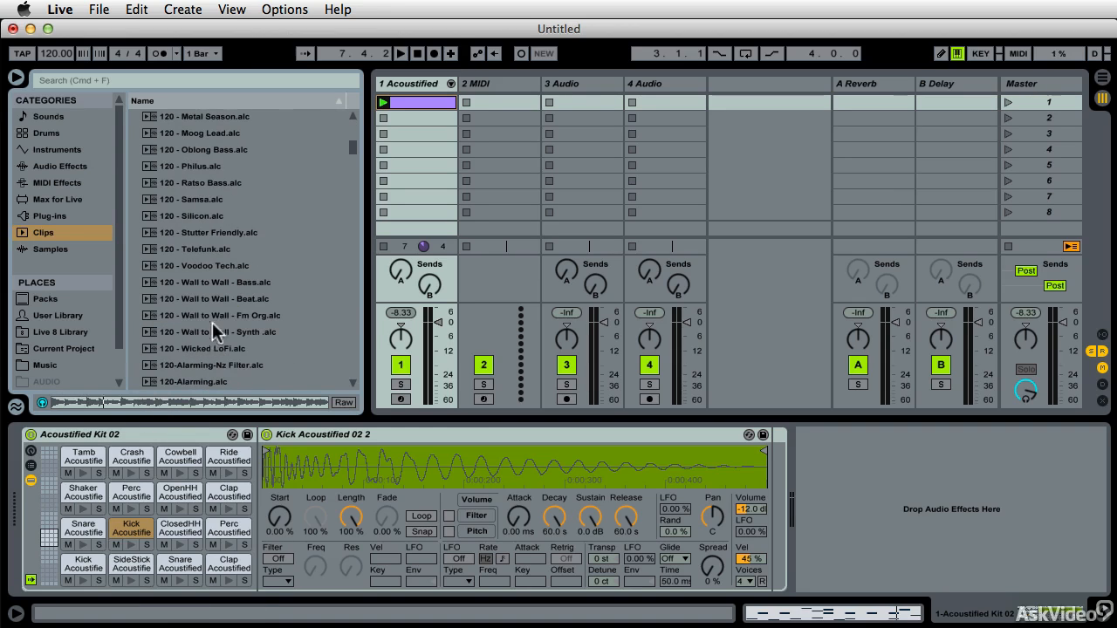
{"action": "left_click", "coordinate": [212, 316]}
{"action": "left_click", "coordinate": [143, 397]}
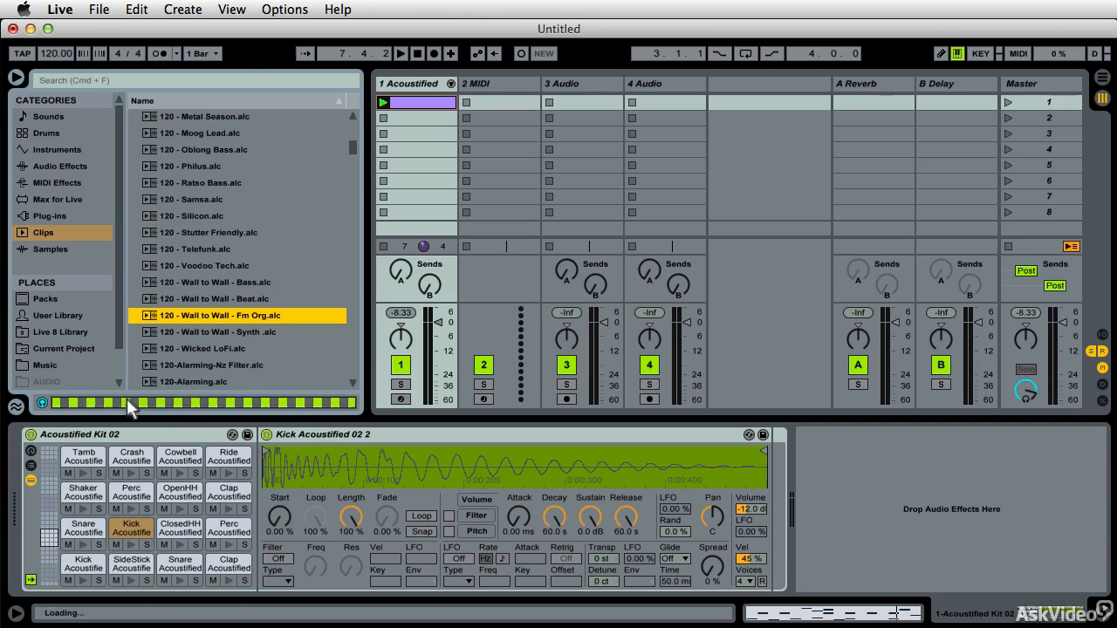
{"action": "scroll", "coordinate": [273, 341], "scroll_direction": "down", "scroll_amount": 15}
Preview 130-Jomp.alc, load it into the first slot of the 2 MIDI track, show its notes, and launch it.
{"action": "left_click", "coordinate": [265, 334]}
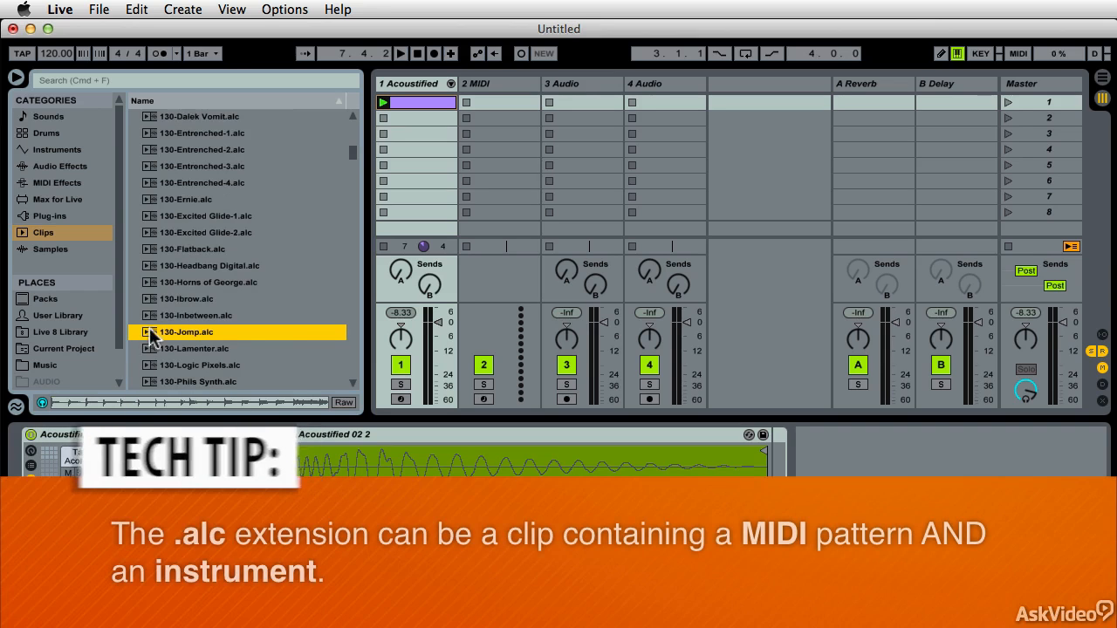
{"action": "left_click_drag", "start_coordinate": [149, 332], "coordinate": [500, 103]}
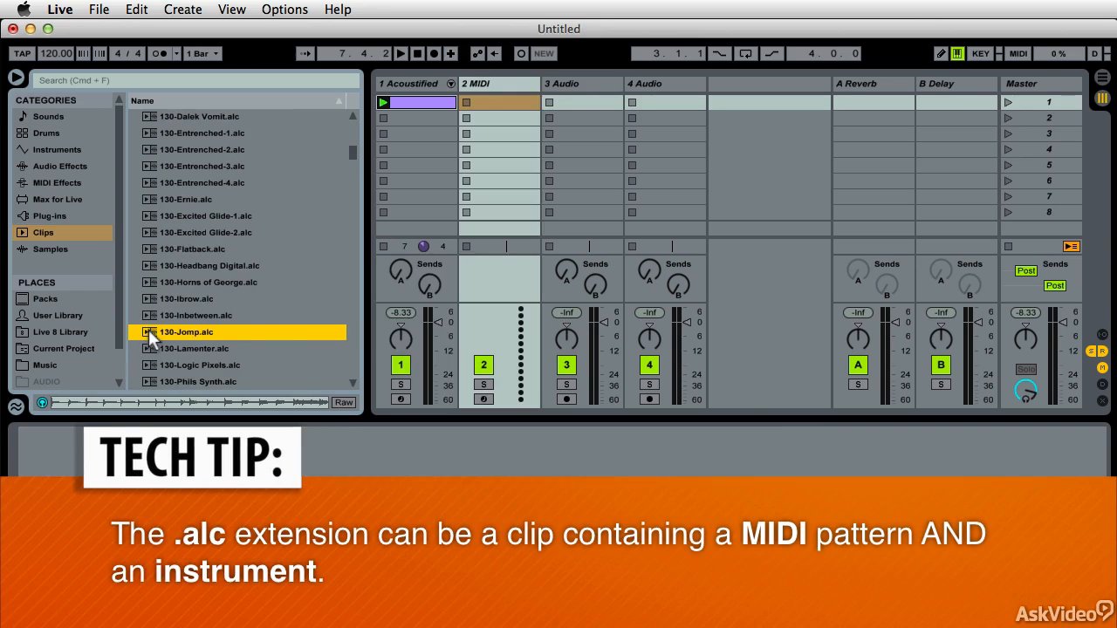
{"action": "left_click_drag", "start_coordinate": [169, 335], "coordinate": [475, 113]}
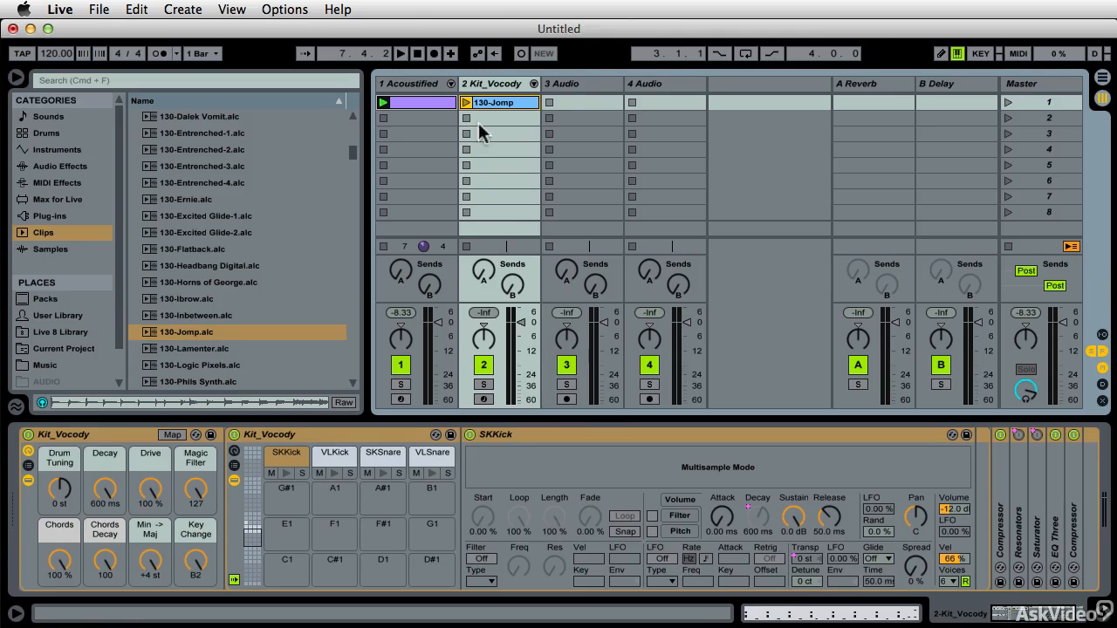
{"action": "left_click", "coordinate": [875, 616]}
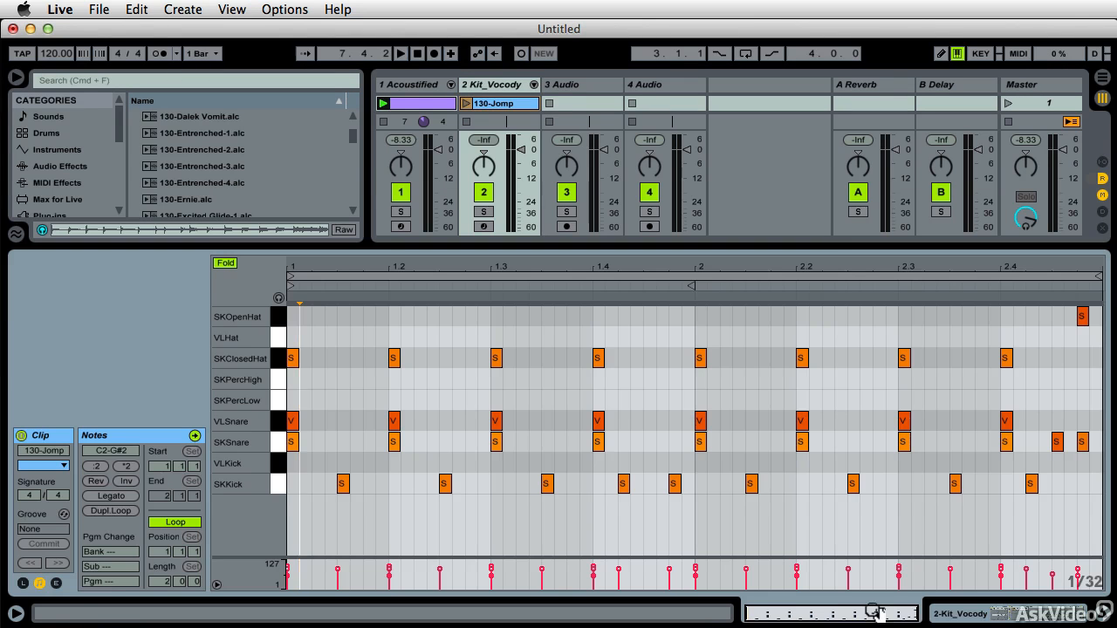
{"action": "left_click", "coordinate": [466, 104]}
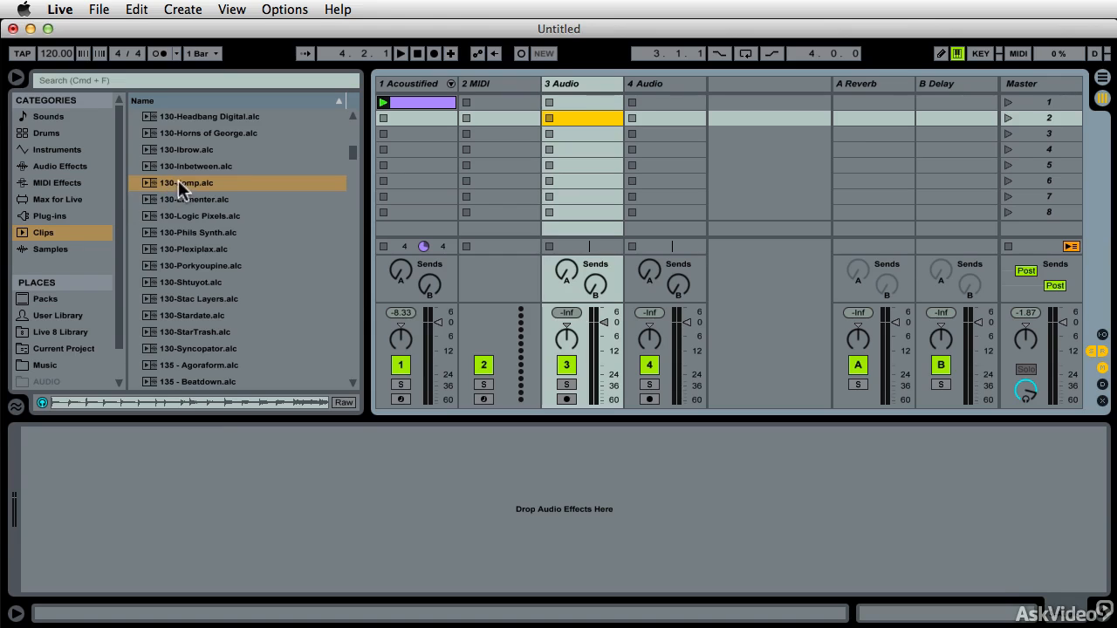
Try 130-Jomp.alc in the first slot of the 3 Audio track, inspect its devices and notes, and undo the load.
{"action": "left_click", "coordinate": [178, 182]}
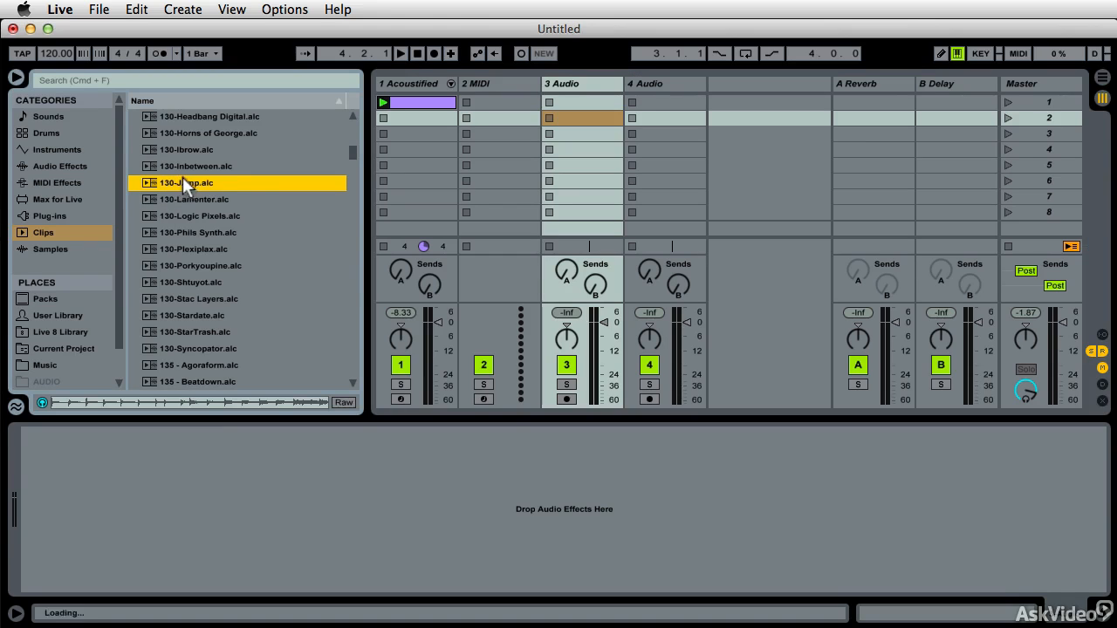
{"action": "left_click_drag", "start_coordinate": [183, 176], "coordinate": [586, 101]}
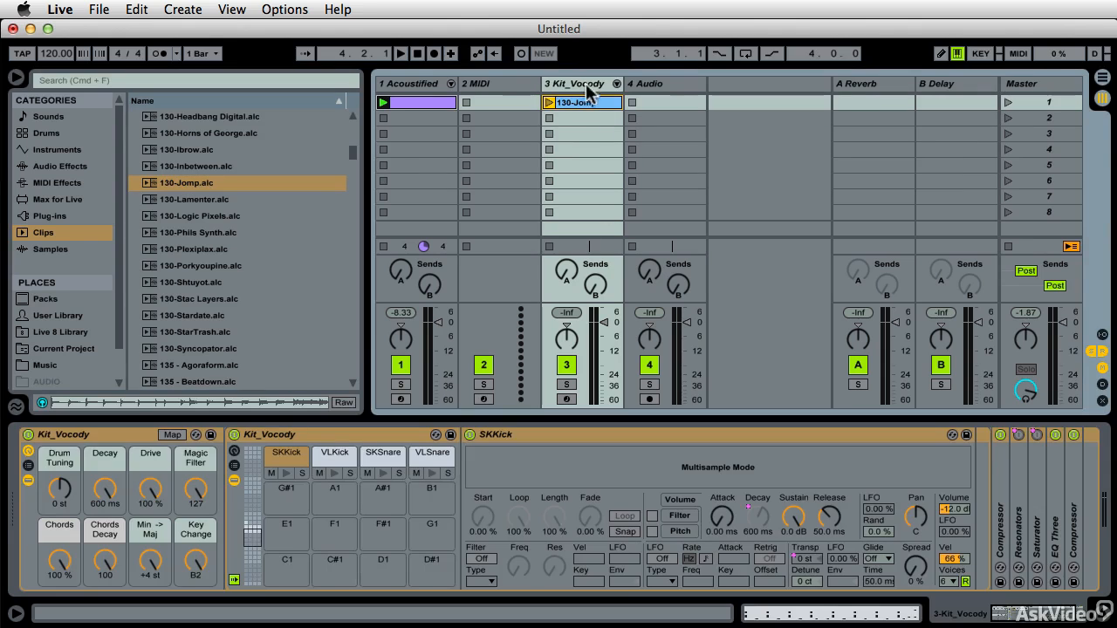
{"action": "left_click", "coordinate": [984, 610]}
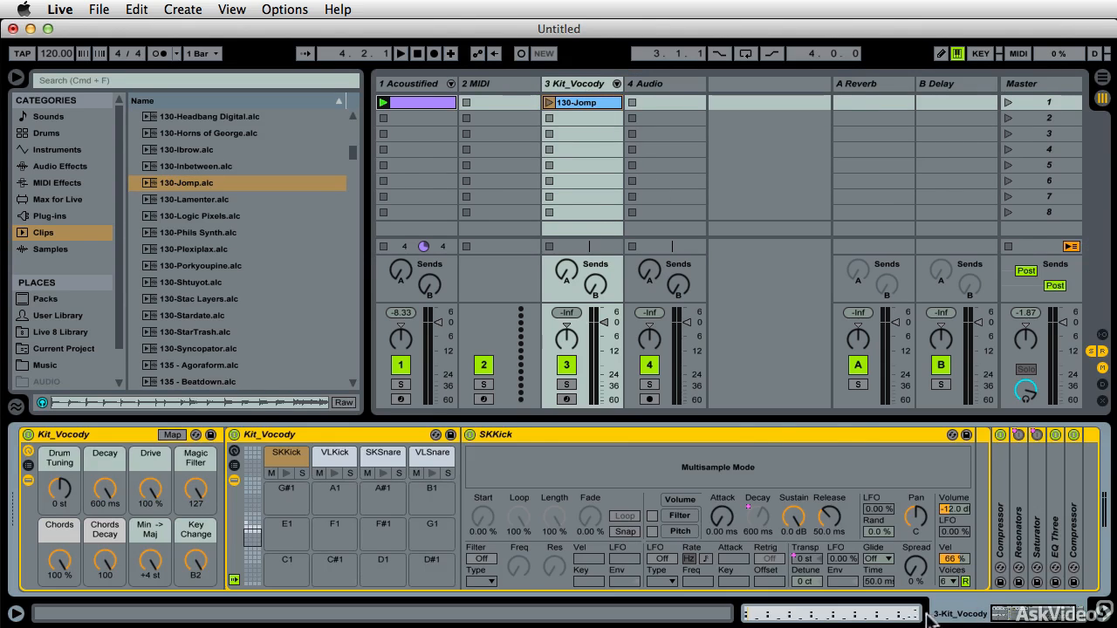
{"action": "left_click", "coordinate": [848, 616]}
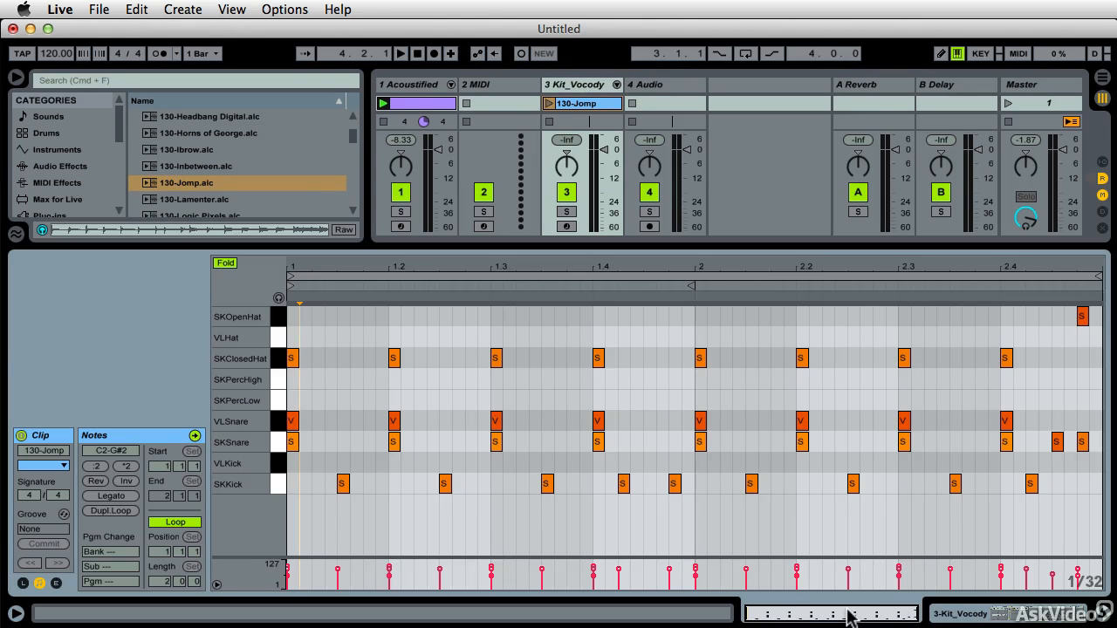
{"action": "key", "text": "Delete"}
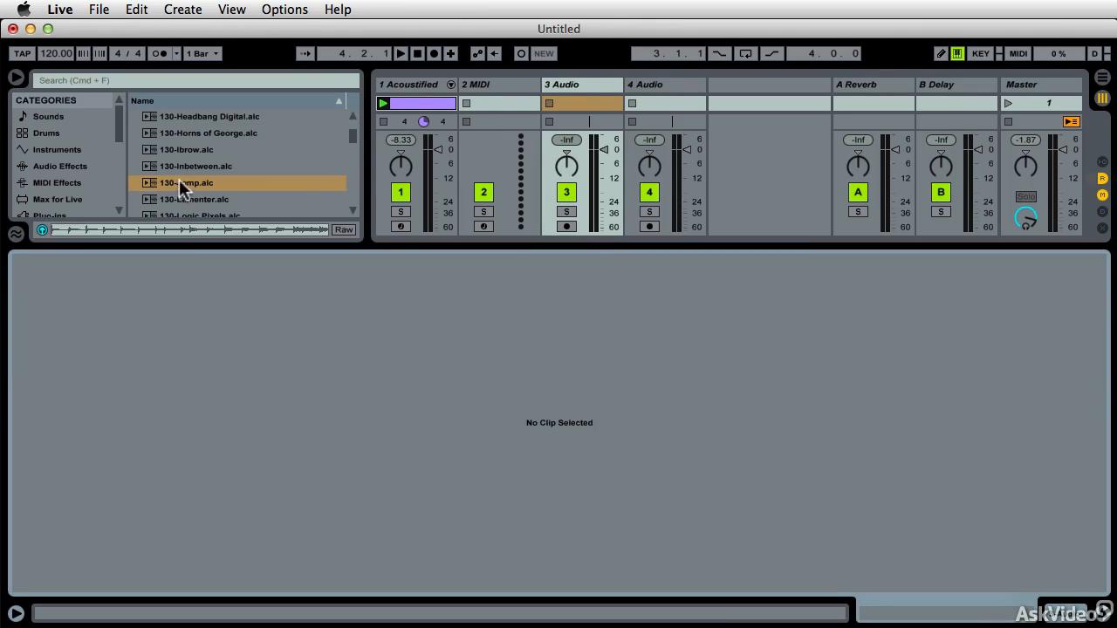
Load 170 - RockaBass.alc into the first slot of track 2 and open the drum clip on track 1.
{"action": "left_click_drag", "start_coordinate": [119, 139], "coordinate": [116, 161]}
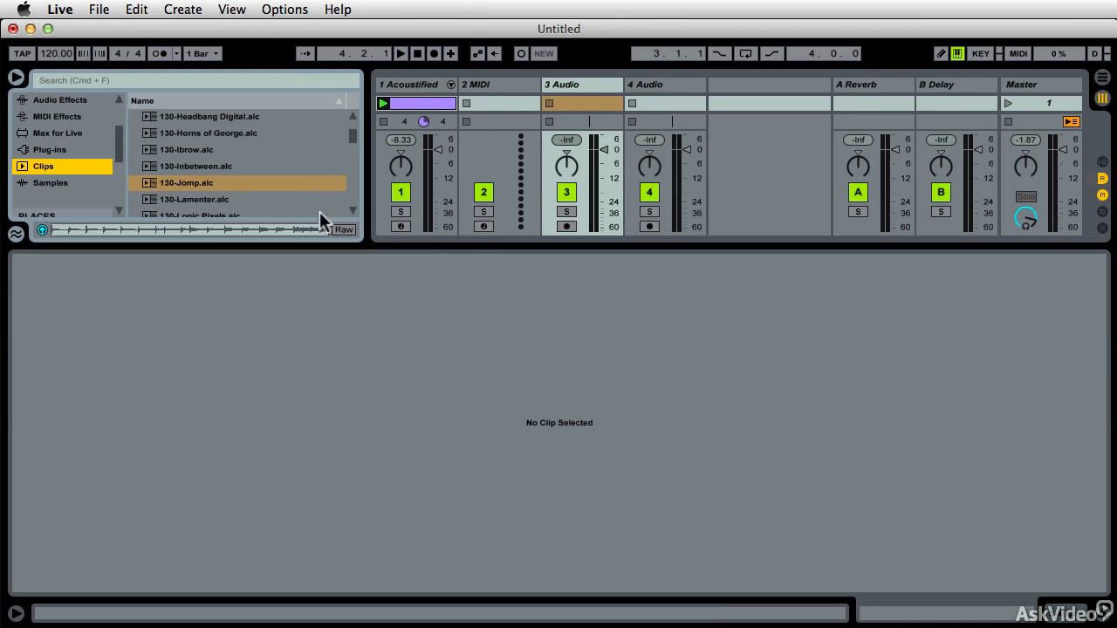
{"action": "left_click", "coordinate": [197, 315]}
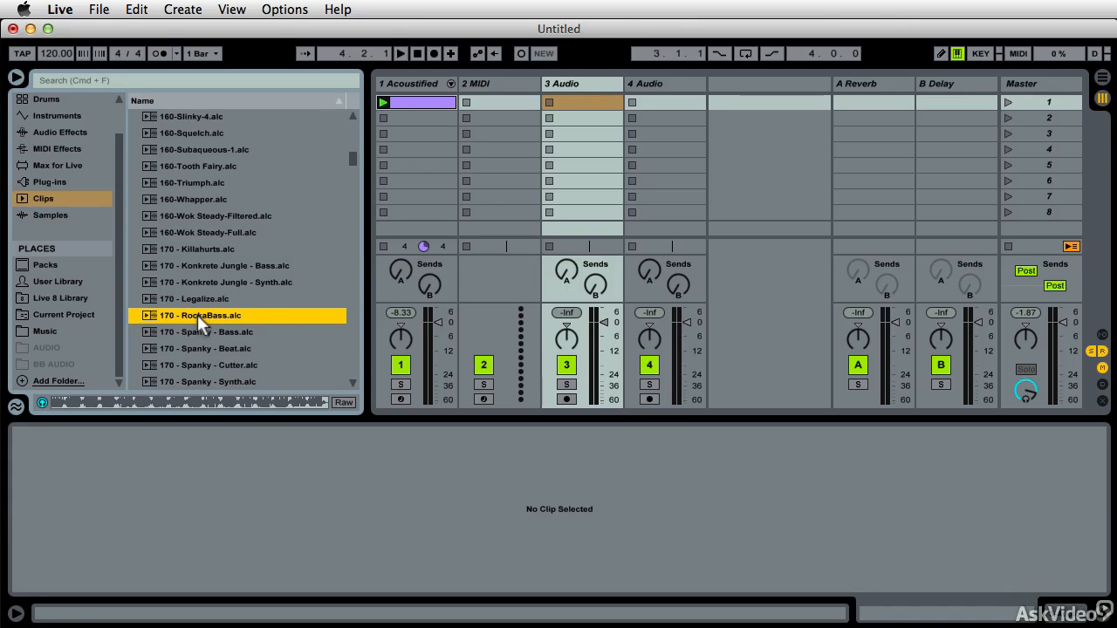
{"action": "left_click_drag", "start_coordinate": [198, 314], "coordinate": [747, 105]}
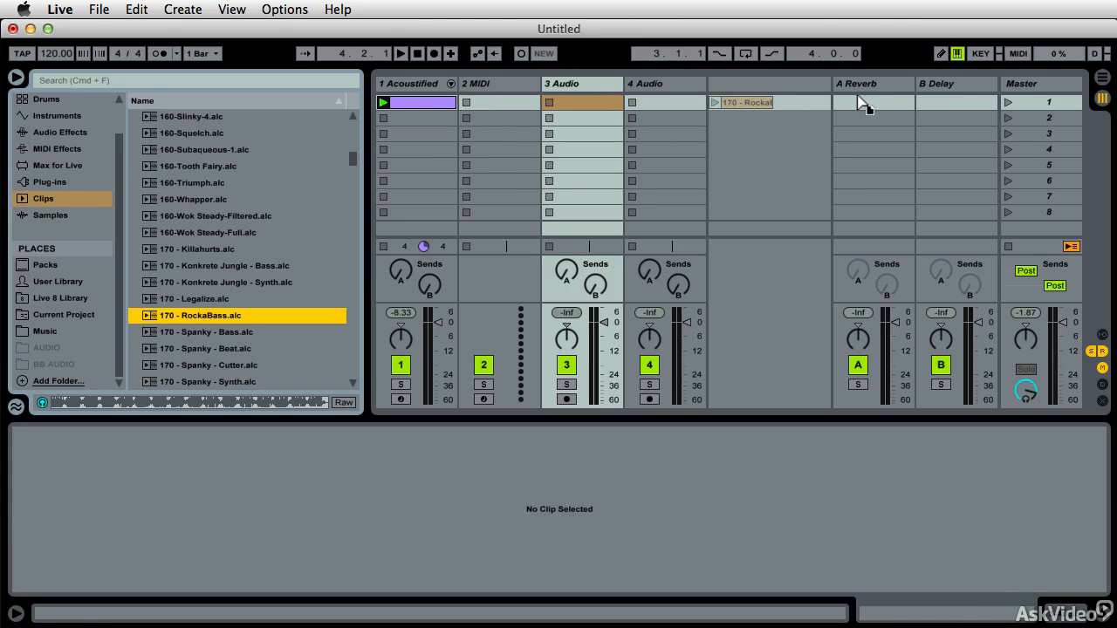
{"action": "left_click_drag", "start_coordinate": [862, 103], "coordinate": [499, 104]}
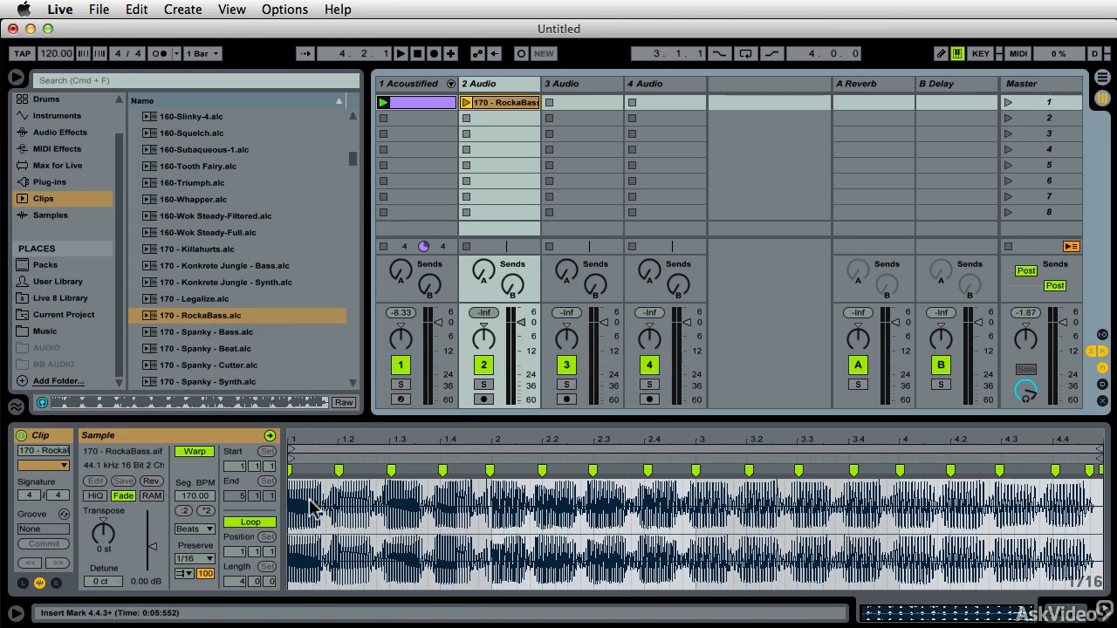
{"action": "left_click", "coordinate": [416, 101]}
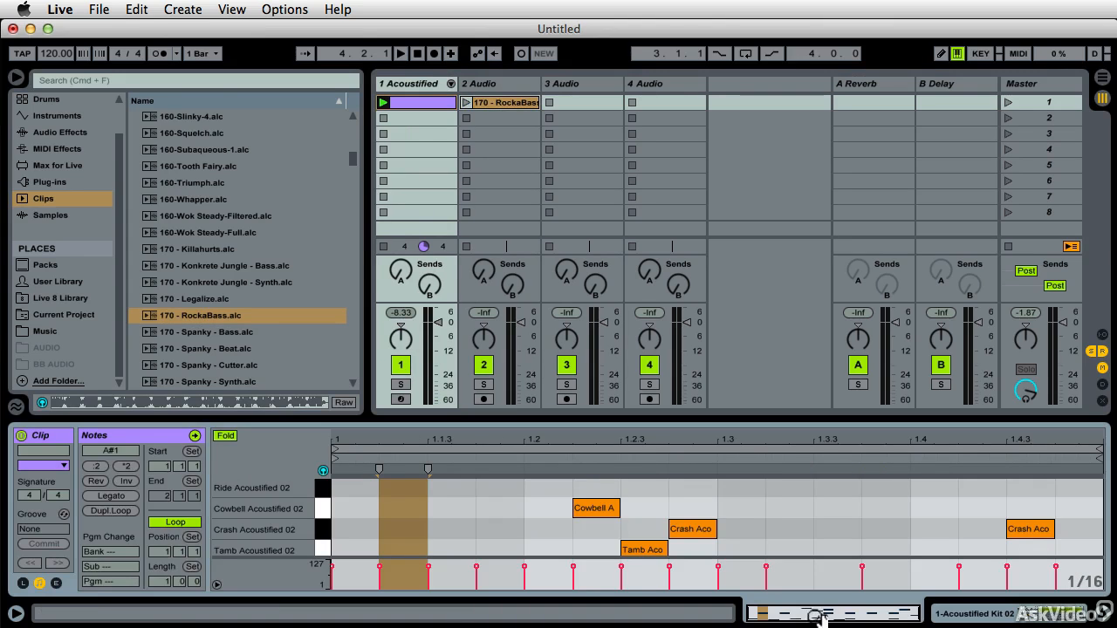
Open the 170 - RockaBass clip on track 2, launch it, lower the track volume to -24.4 dB, and stop playback.
{"action": "left_click", "coordinate": [498, 103]}
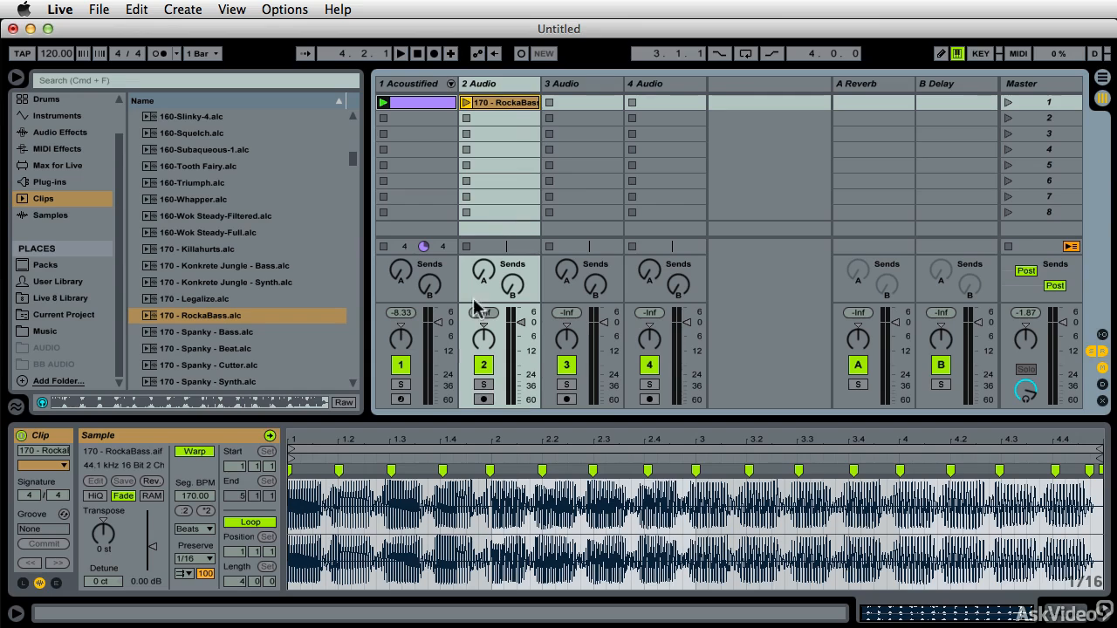
{"action": "left_click", "coordinate": [466, 103]}
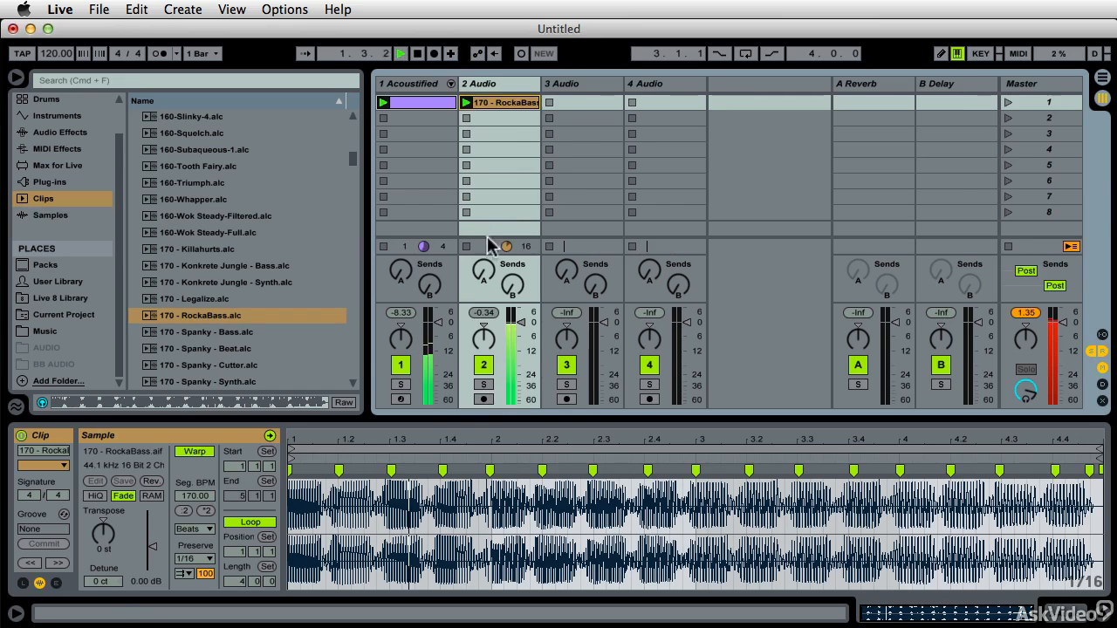
{"action": "left_click_drag", "start_coordinate": [519, 334], "coordinate": [519, 375]}
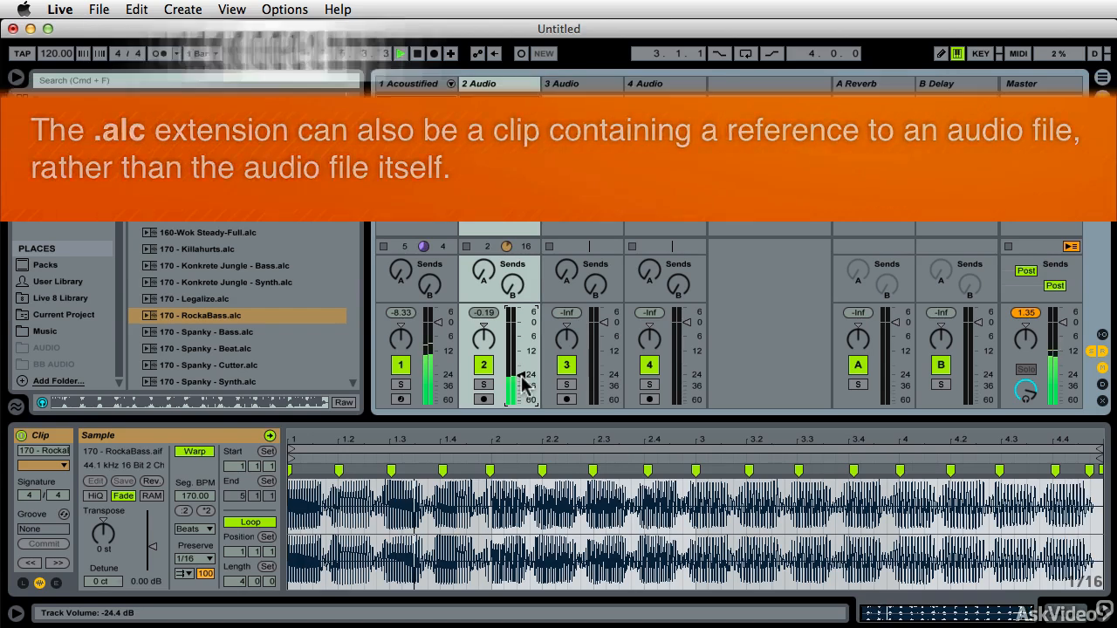
{"action": "key", "text": "space"}
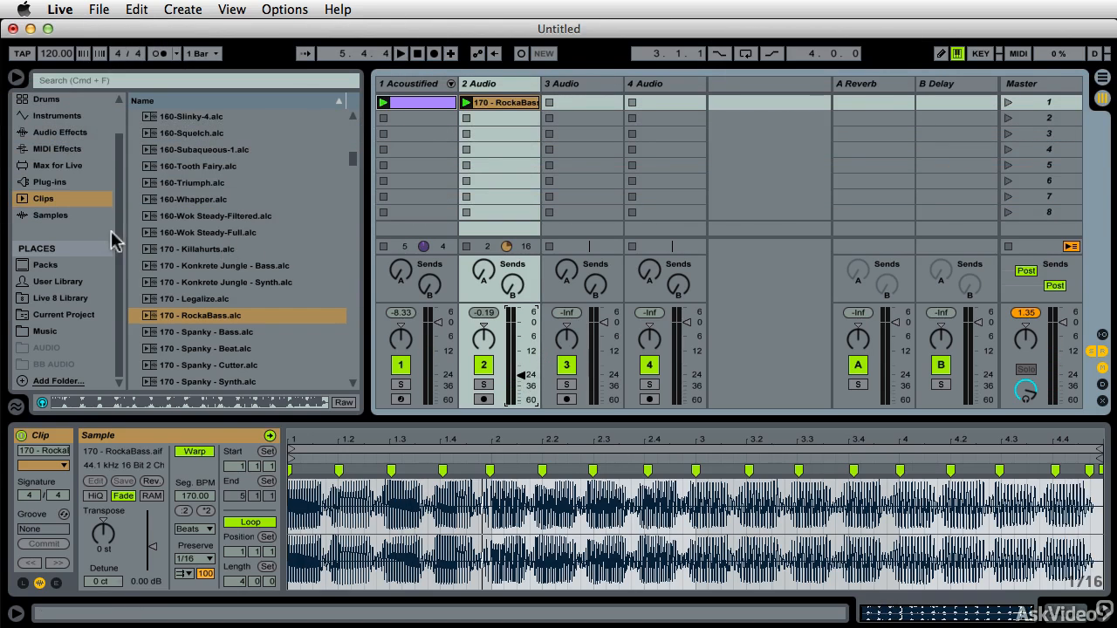
Load 707 Freshen Up-105-Beat 2.alc into the first slot of the 3 Audio track and play it with the RockaBass clip.
{"action": "scroll", "coordinate": [137, 217], "scroll_direction": "down", "scroll_amount": 10}
{"action": "left_click", "coordinate": [168, 267]}
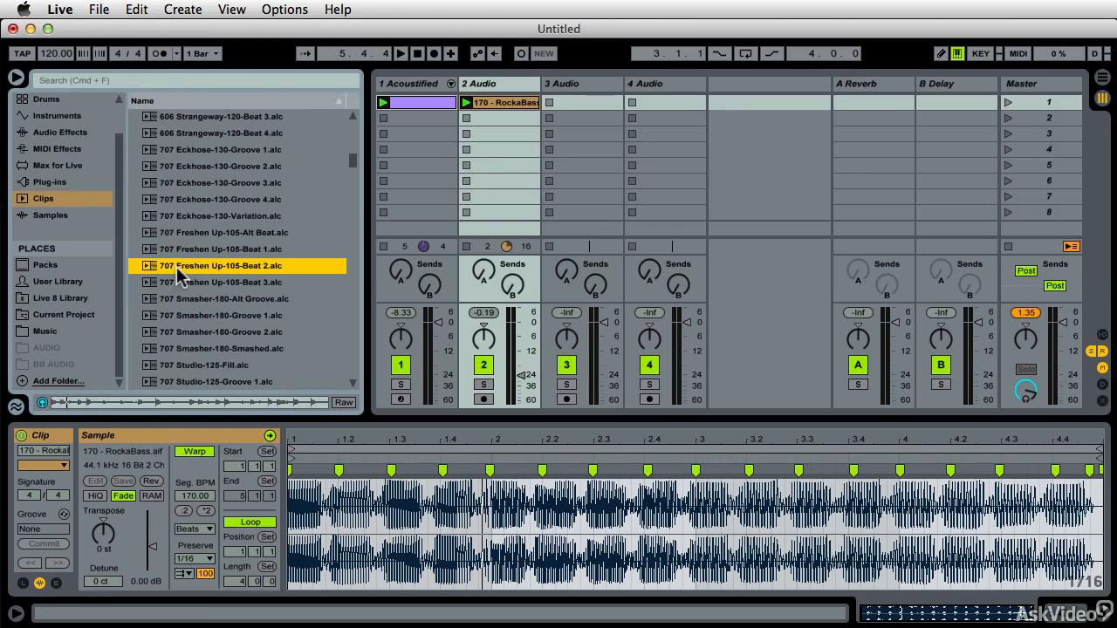
{"action": "left_click_drag", "start_coordinate": [275, 267], "coordinate": [548, 104]}
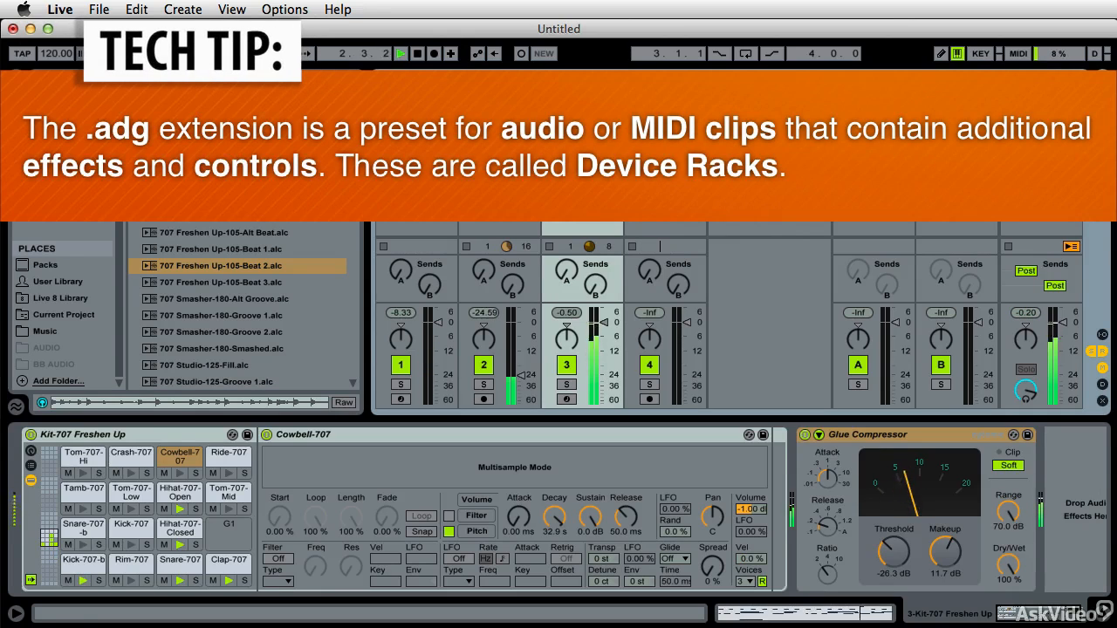
Preview the clips A Series of Tubes (Implied Melody).alc and Abstract-G Acid Loop 5-128bpm.alc.
{"action": "scroll", "coordinate": [199, 340], "scroll_direction": "down", "scroll_amount": 5}
{"action": "left_click", "coordinate": [195, 298]}
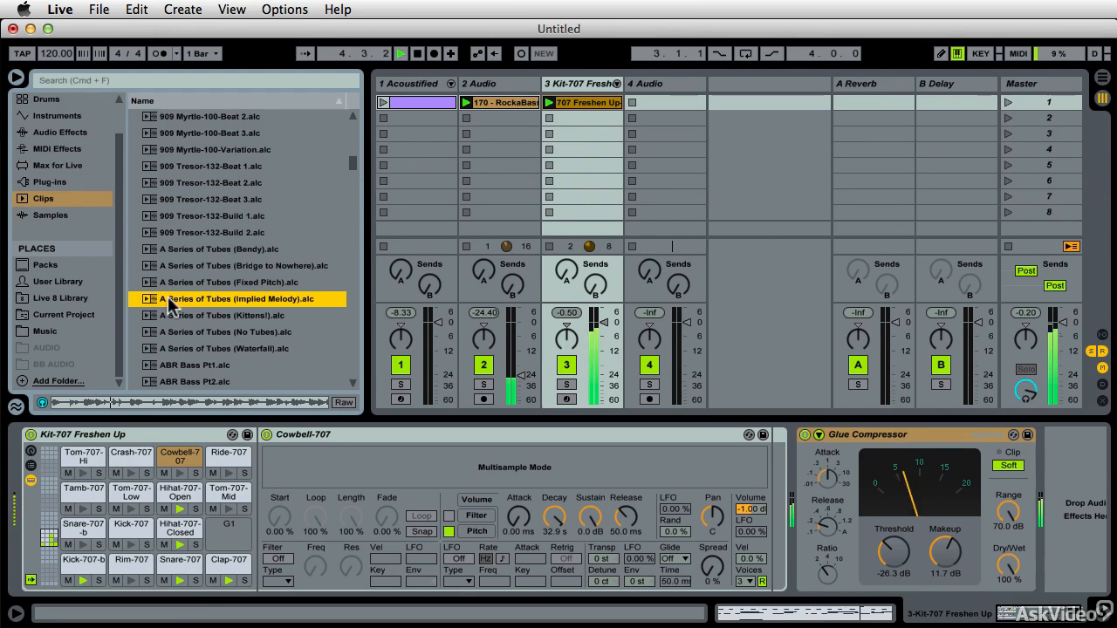
{"action": "scroll", "coordinate": [226, 331], "scroll_direction": "down", "scroll_amount": 5}
{"action": "left_click", "coordinate": [218, 315]}
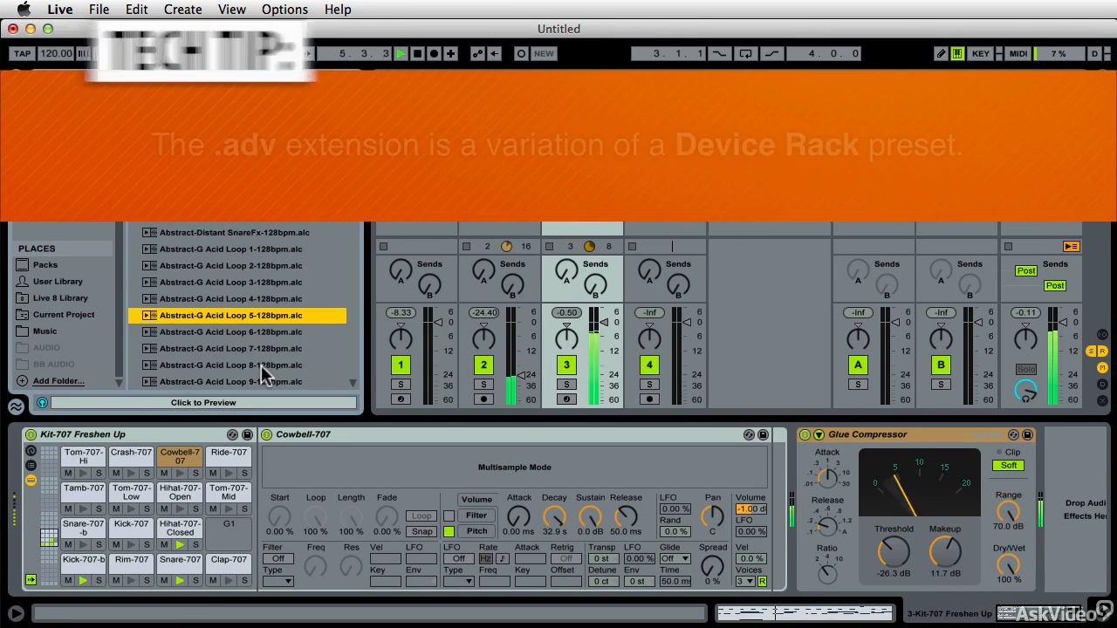
{"action": "left_click", "coordinate": [211, 402]}
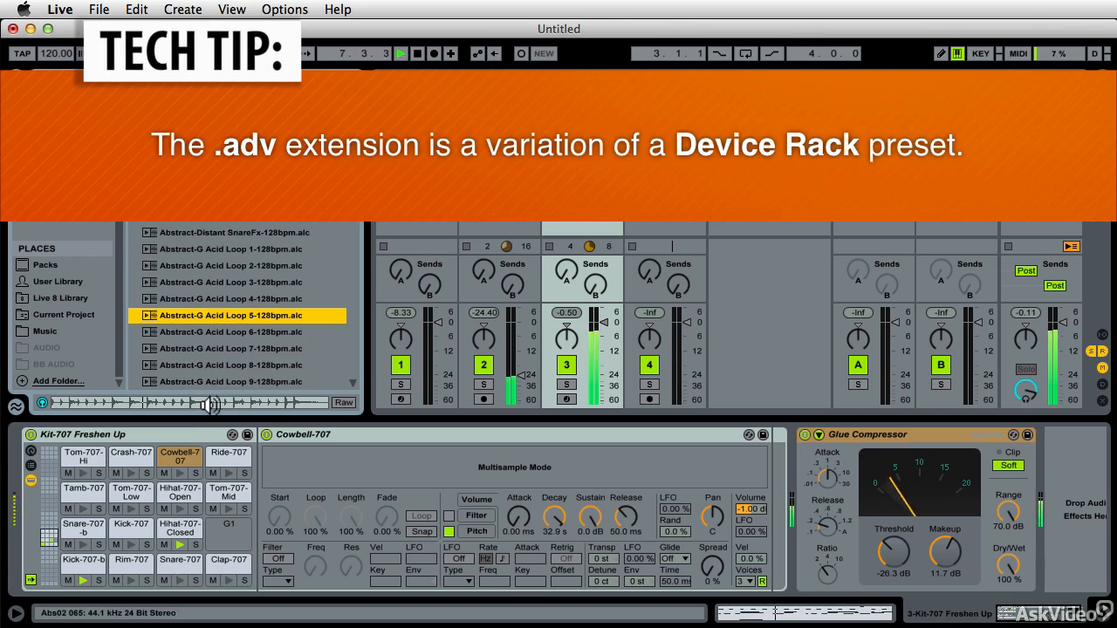
Load and launch Abstract-G Acid Loop 5-128bpm.alc in the first slot of track 4, lower the master volume slightly, and stop playback.
{"action": "left_click", "coordinate": [202, 315]}
{"action": "left_click_drag", "start_coordinate": [202, 315], "coordinate": [656, 105]}
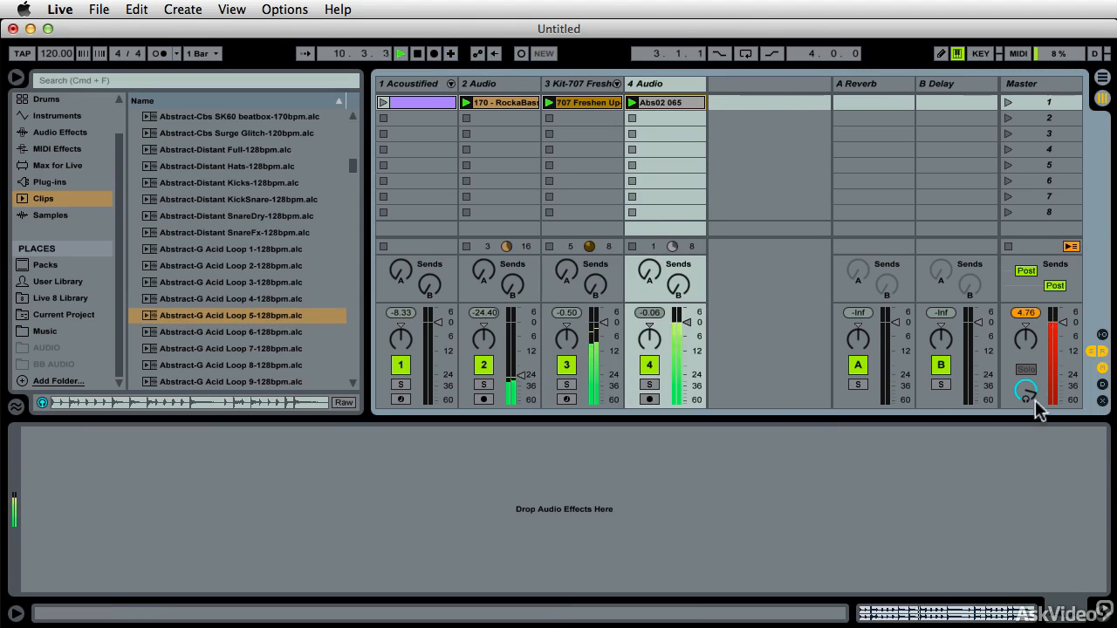
{"action": "left_click_drag", "start_coordinate": [1062, 323], "coordinate": [1063, 329]}
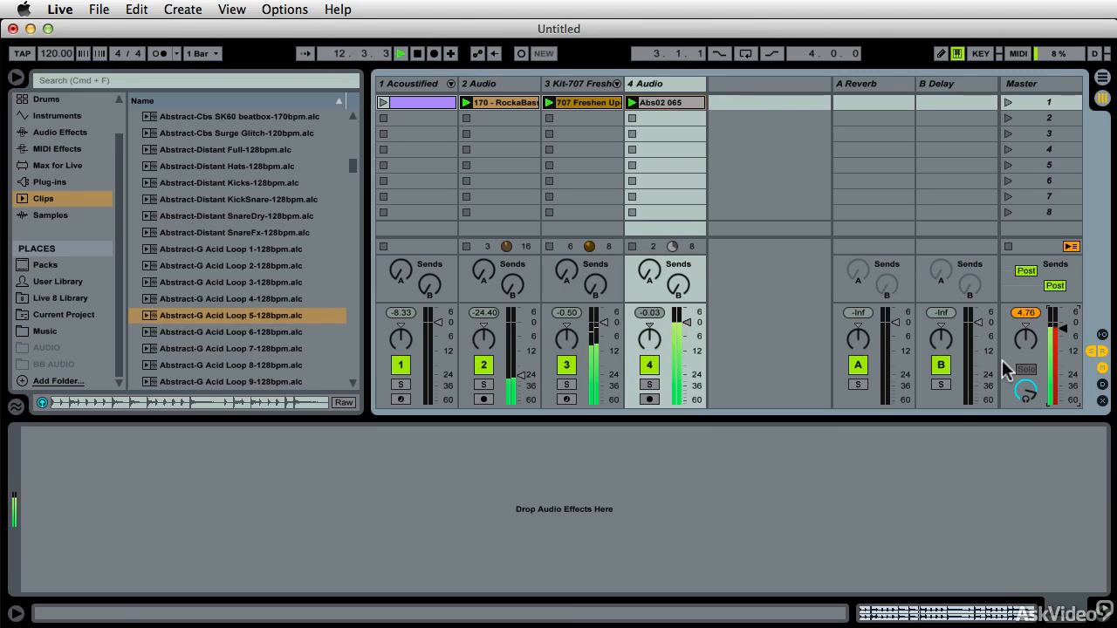
{"action": "key", "text": "space"}
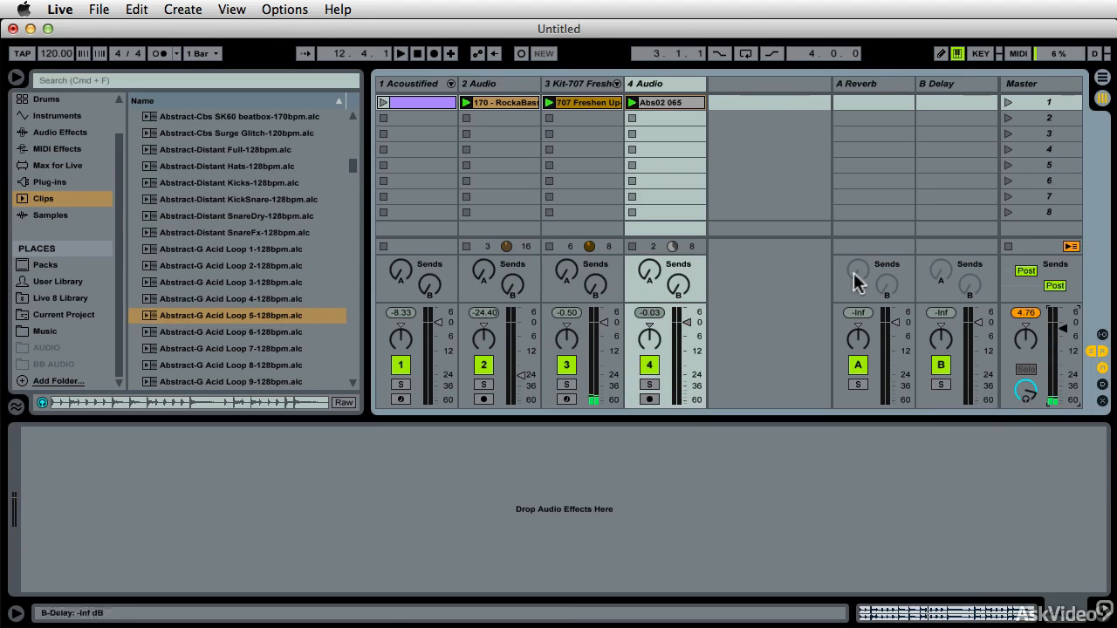
Inspect the device chains of the Acoustified drum track and the Kit-707 Freshen Up track.
{"action": "left_click", "coordinate": [478, 102]}
{"action": "left_click", "coordinate": [443, 102]}
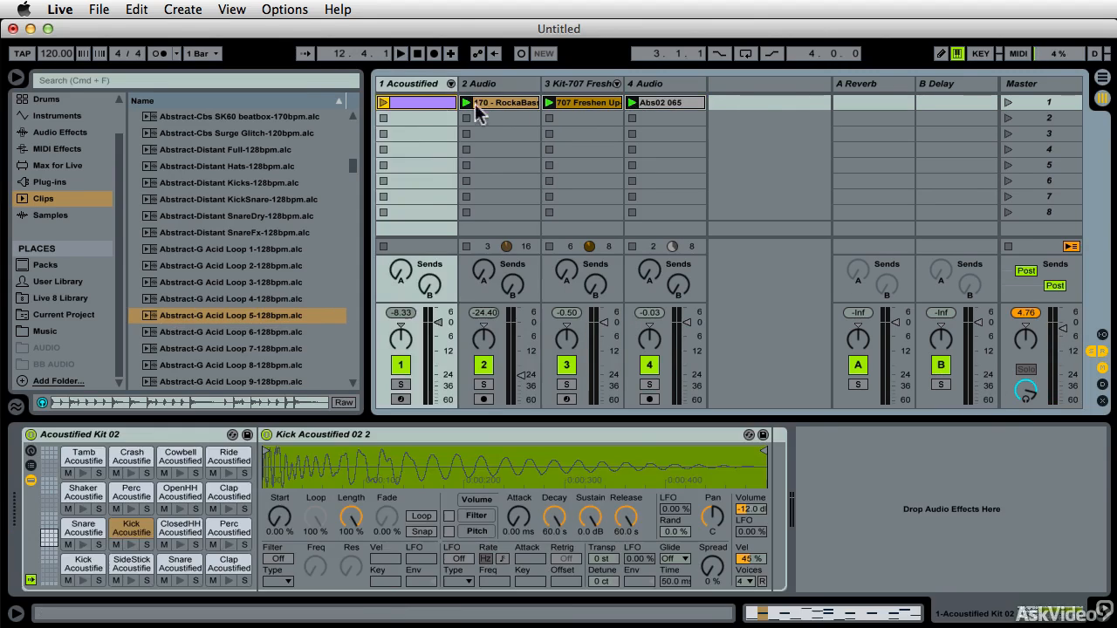
{"action": "left_click", "coordinate": [585, 103]}
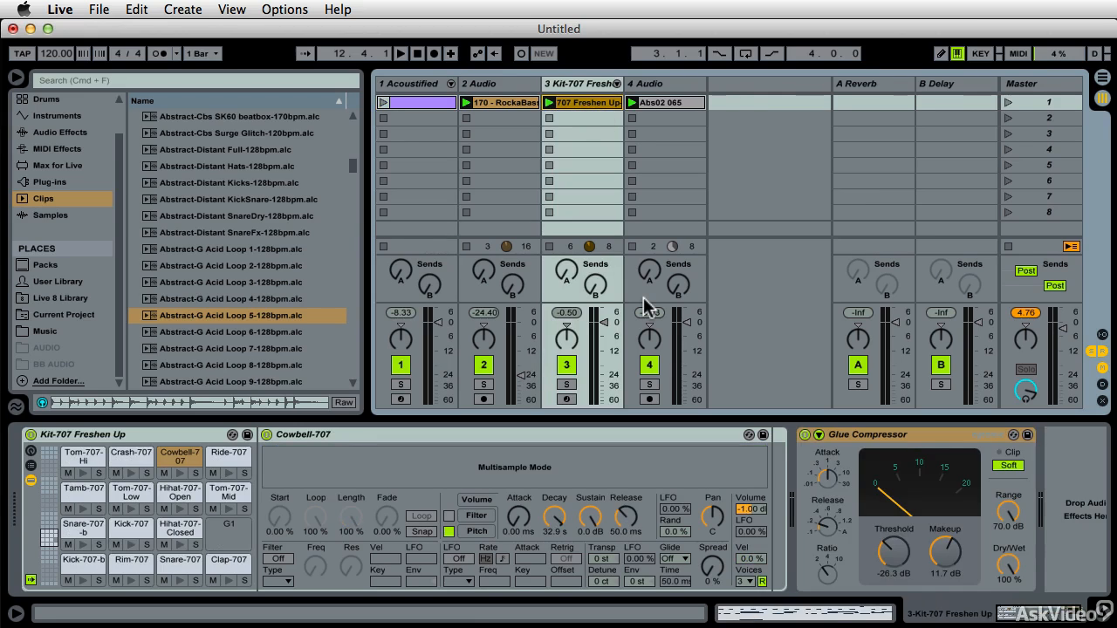